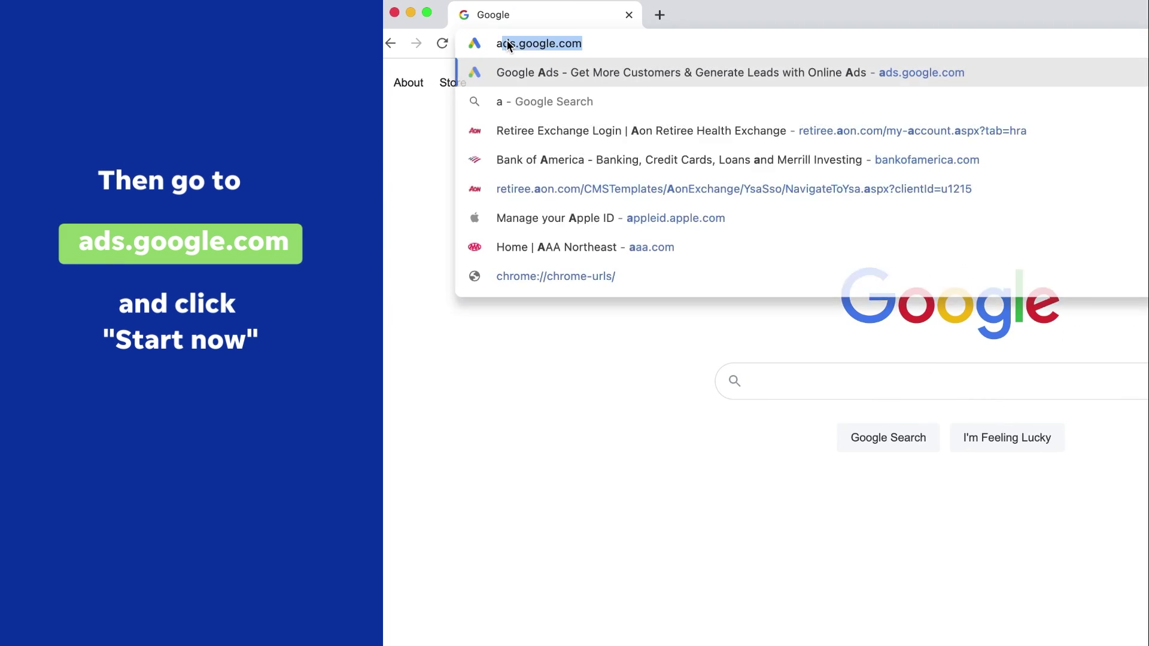
Load ads.google.com in Chrome's address bar.
text(ds)
key(Return)
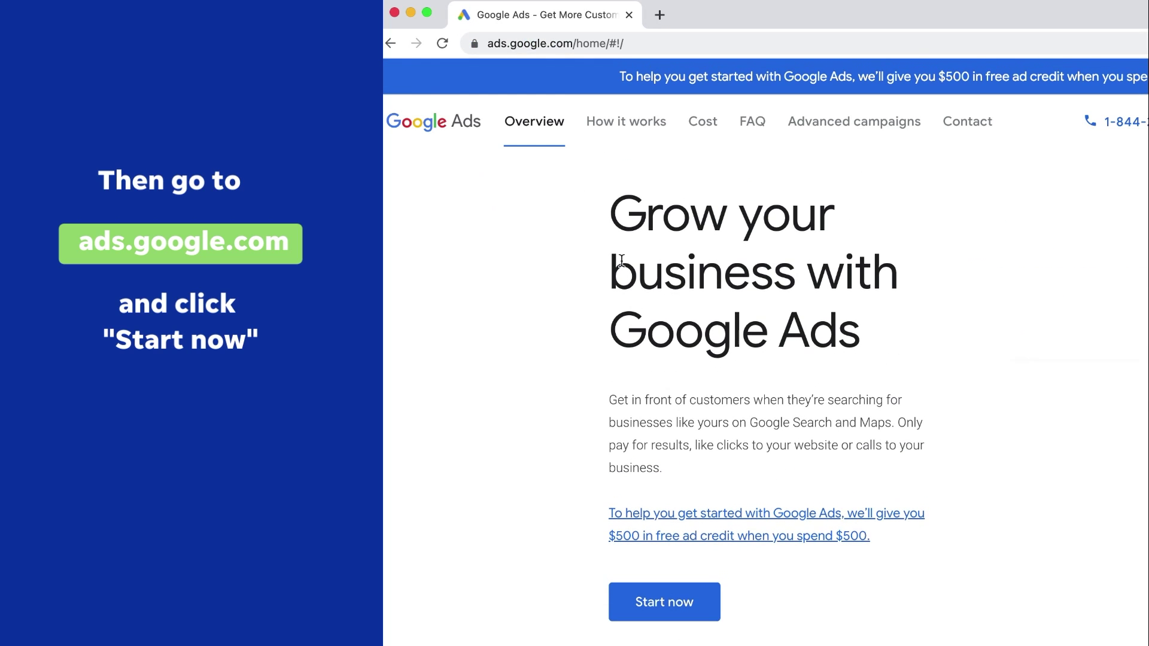
Start the Google Ads setup and reach the Expert Mode 'Choose your objective' page.
click(680, 605)
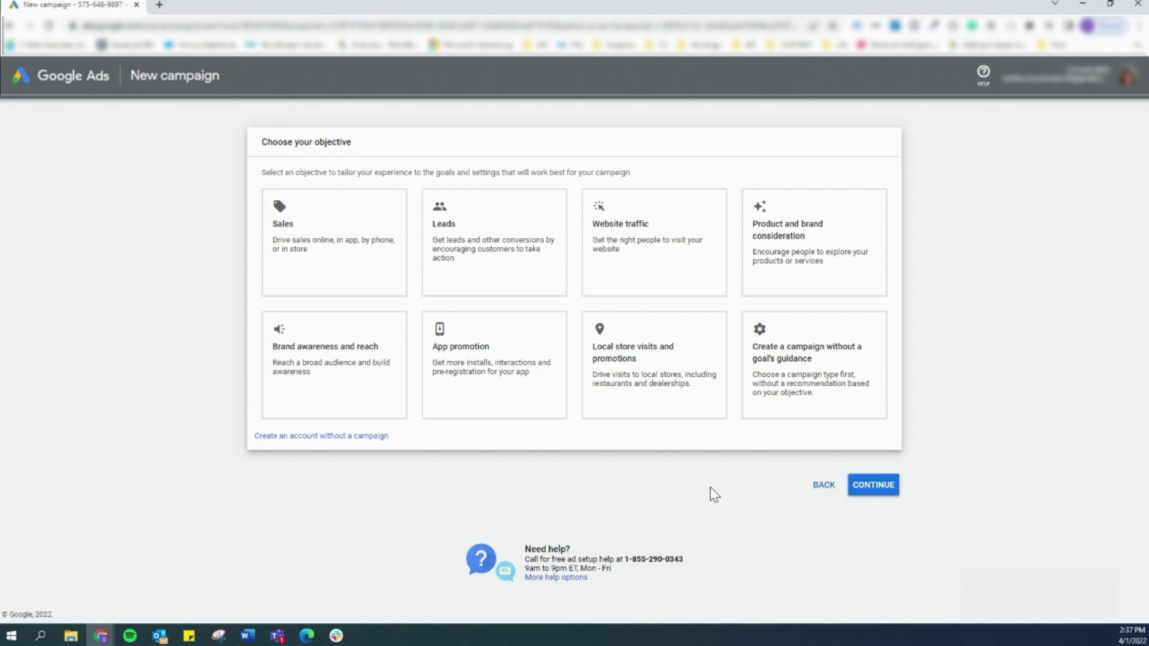
Choose 'Create a campaign without a goal's guidance'.
click(825, 400)
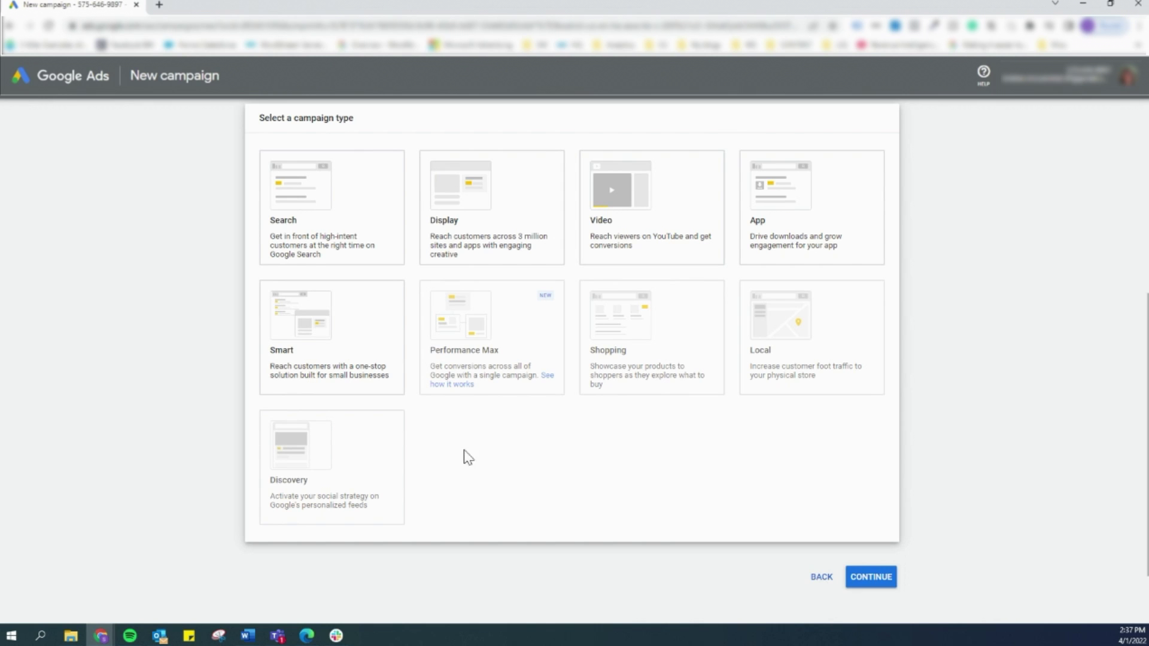
Pick the Search campaign type with Website visits, then bring up paste options for the website field.
click(335, 248)
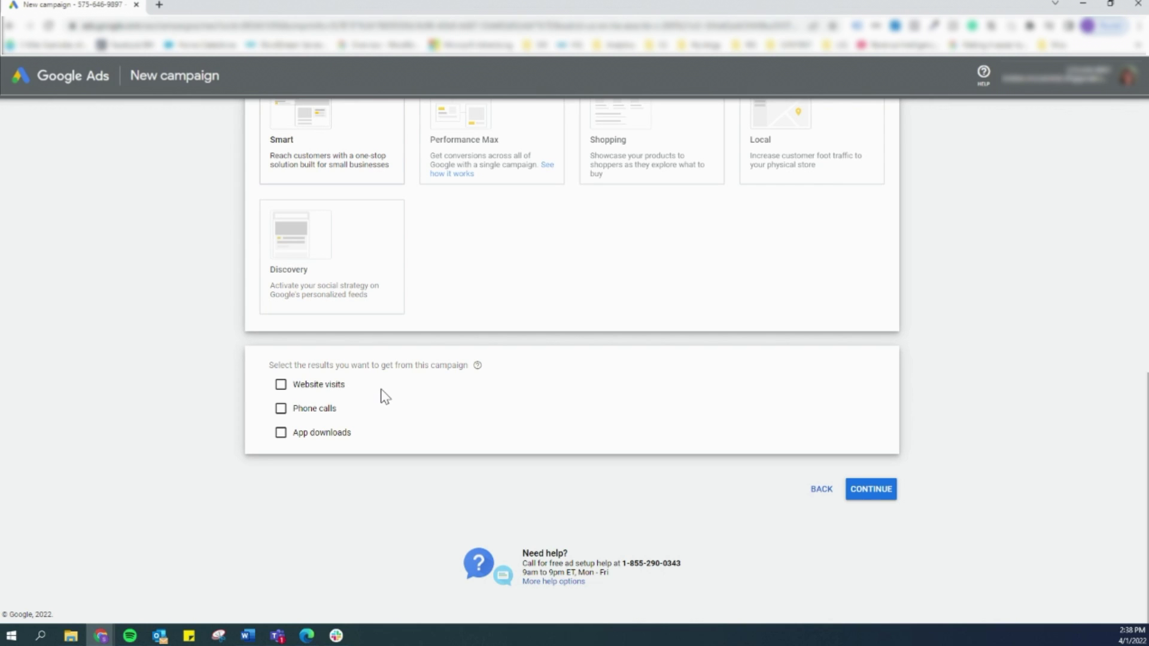
click(334, 387)
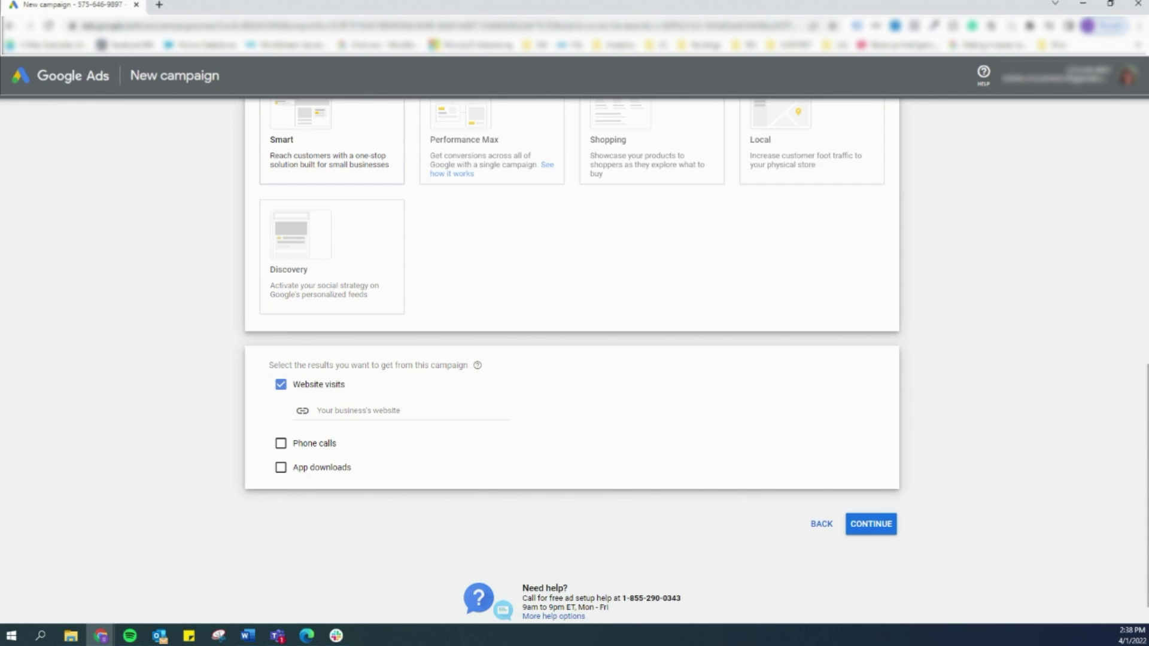
right_click(415, 412)
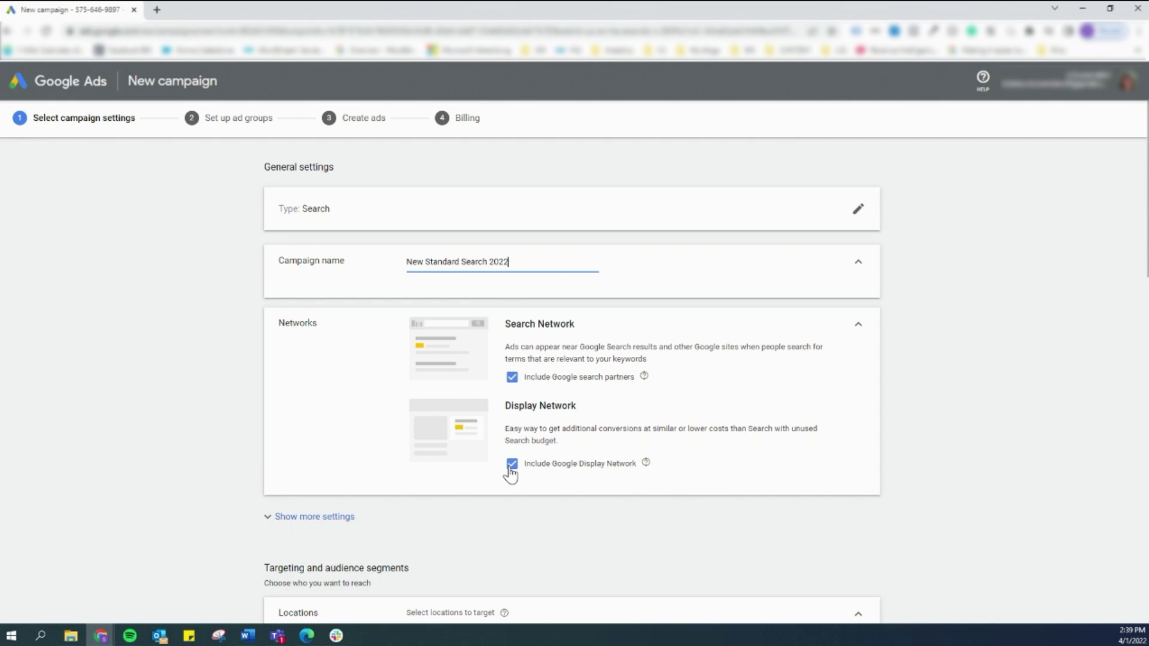
Untick the Display Network and Google search partners so ads run on Google Search only.
click(513, 465)
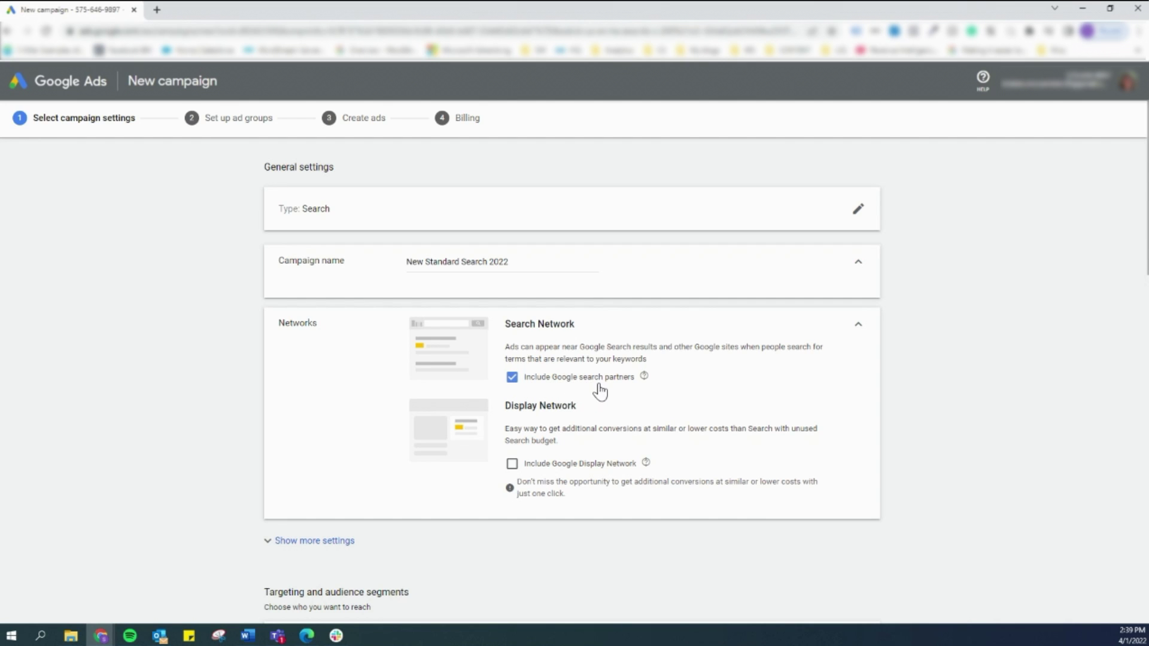
click(512, 378)
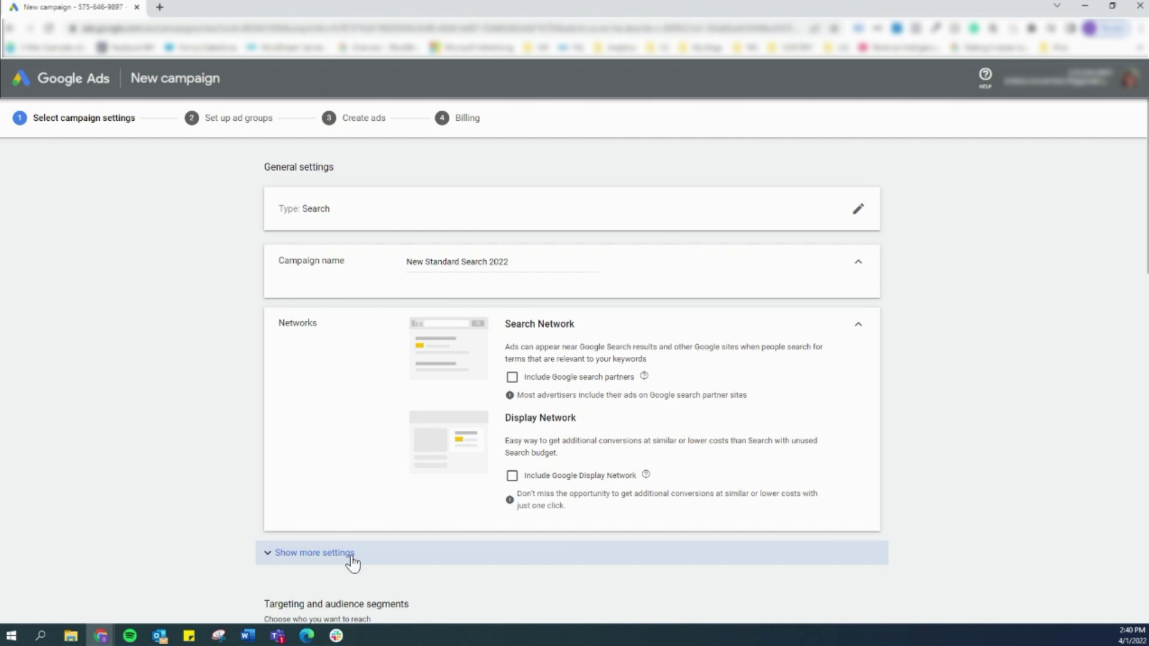
Expand more settings and switch location targeting to 'Enter another location' with advanced search.
click(351, 561)
scroll(422, 465, down, 2)
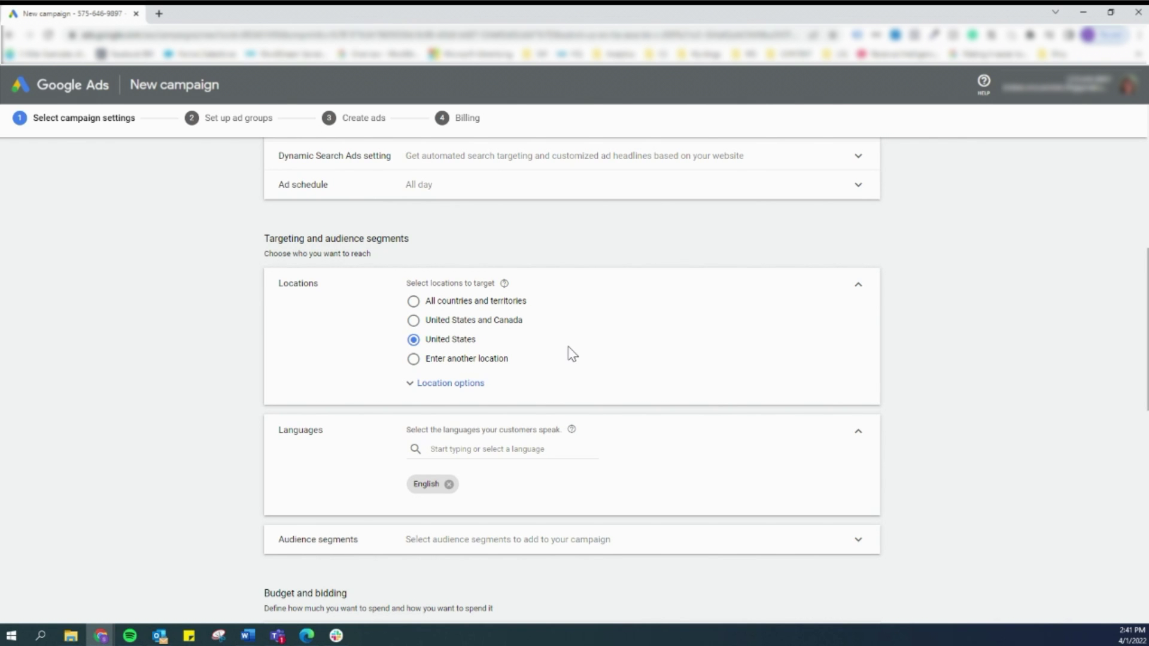
scroll(572, 355, down, 2)
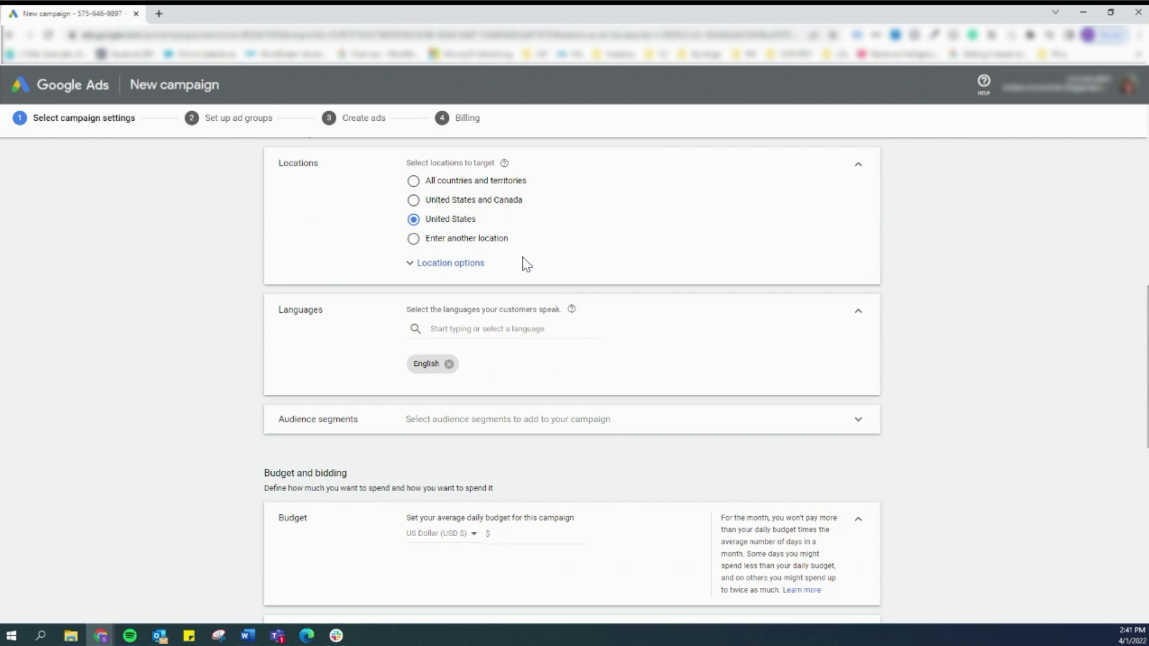
click(452, 263)
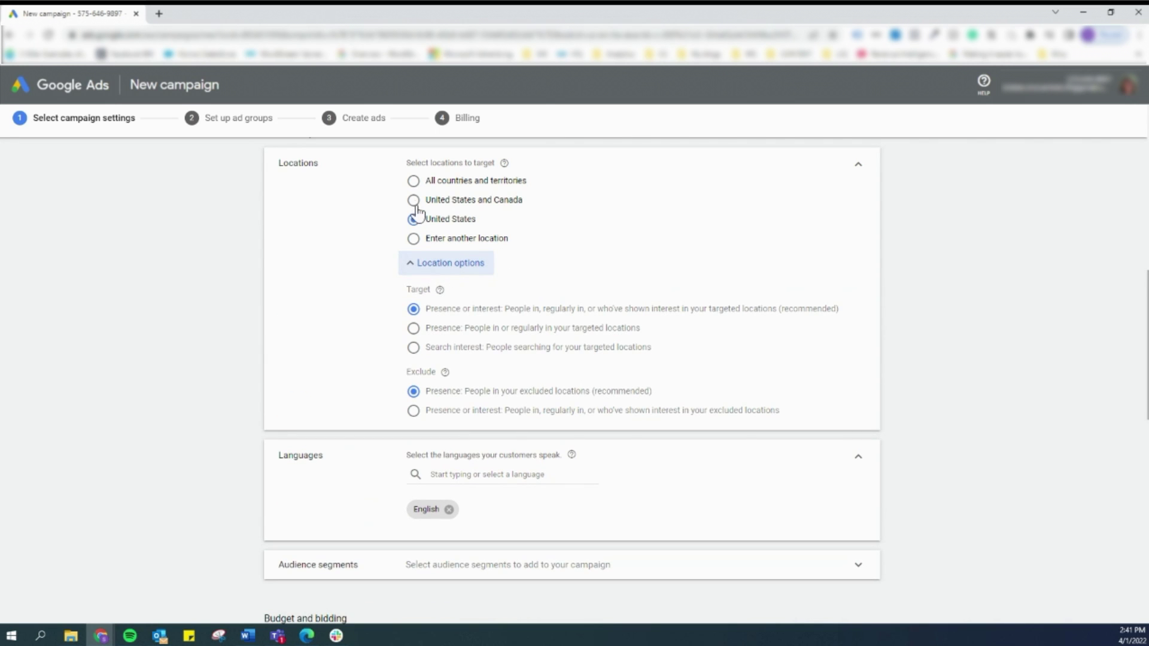
click(414, 238)
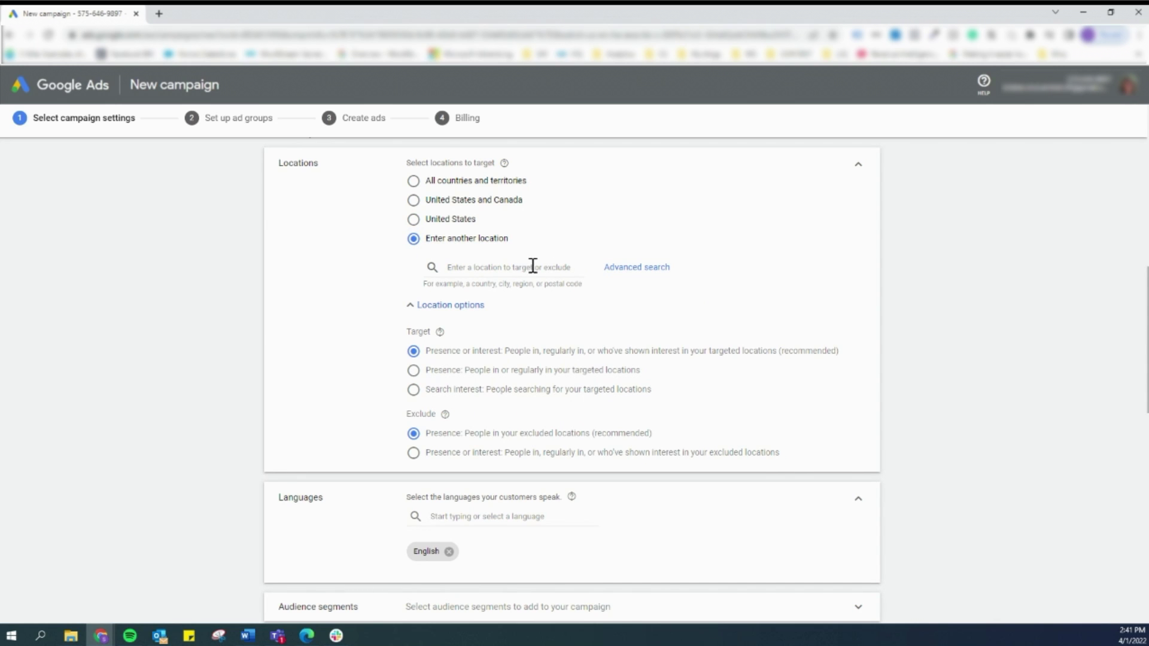
click(631, 276)
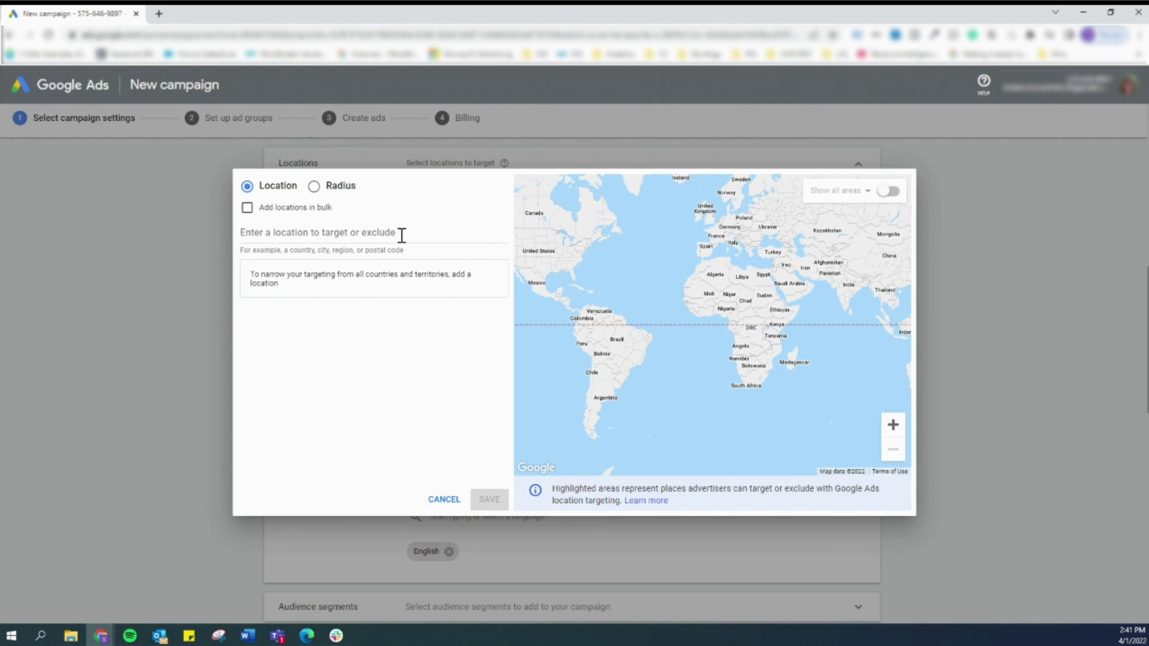
Search 'bristol', target Bristol County, Massachusetts, and save the chosen locations.
click(403, 234)
text(bristol)
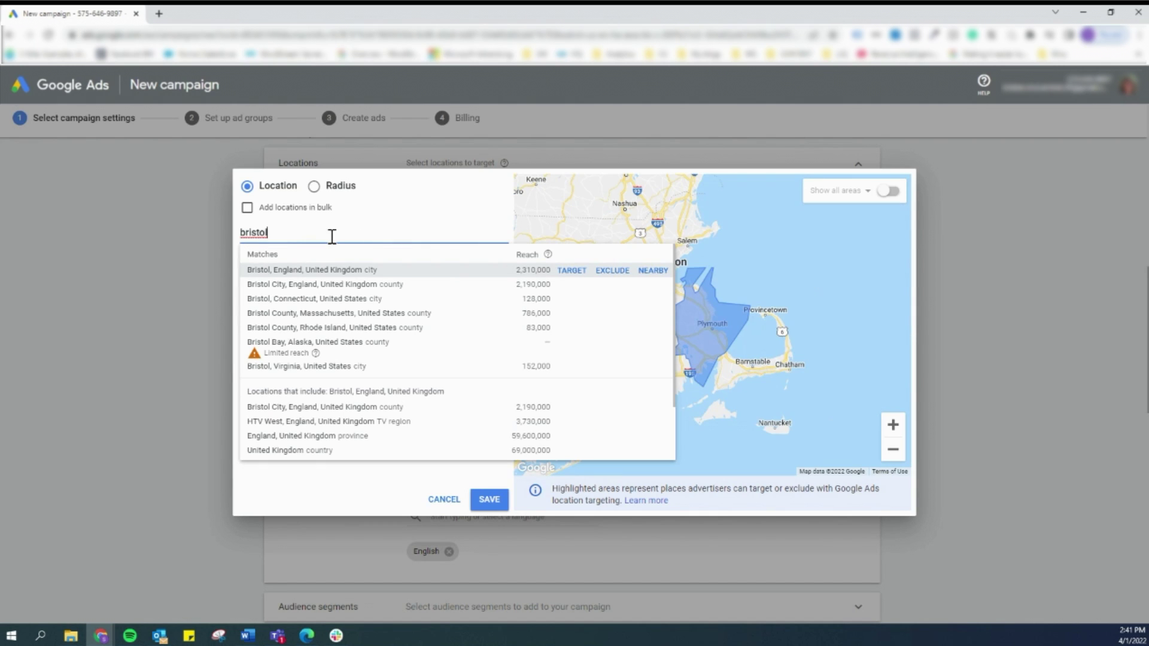
click(571, 314)
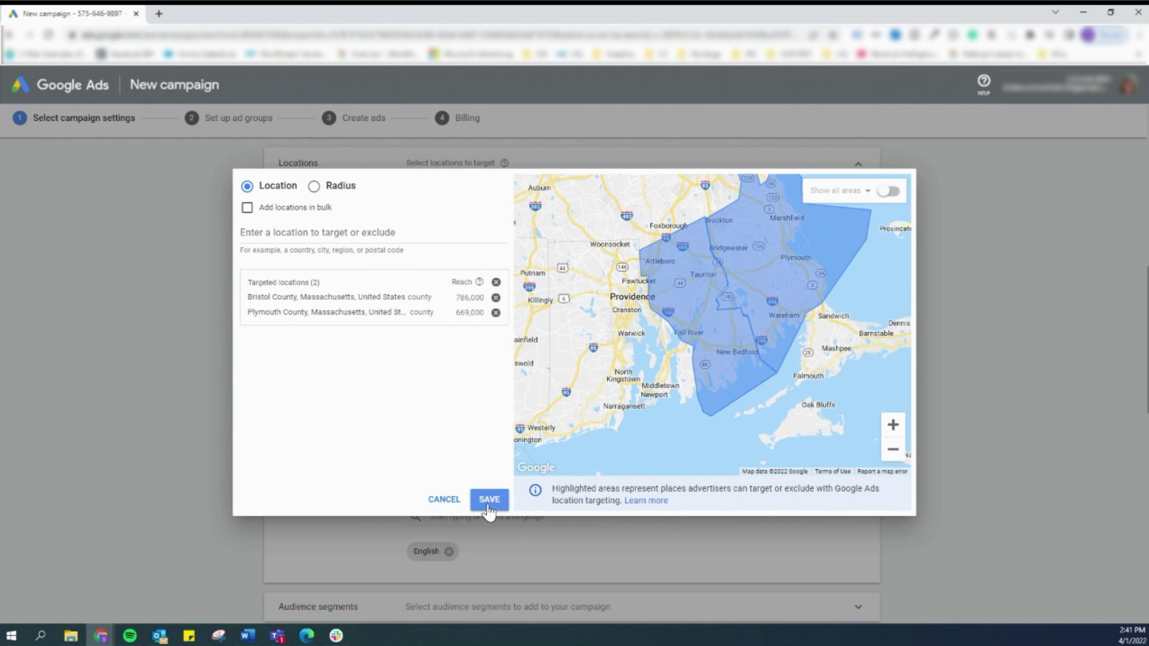
click(490, 501)
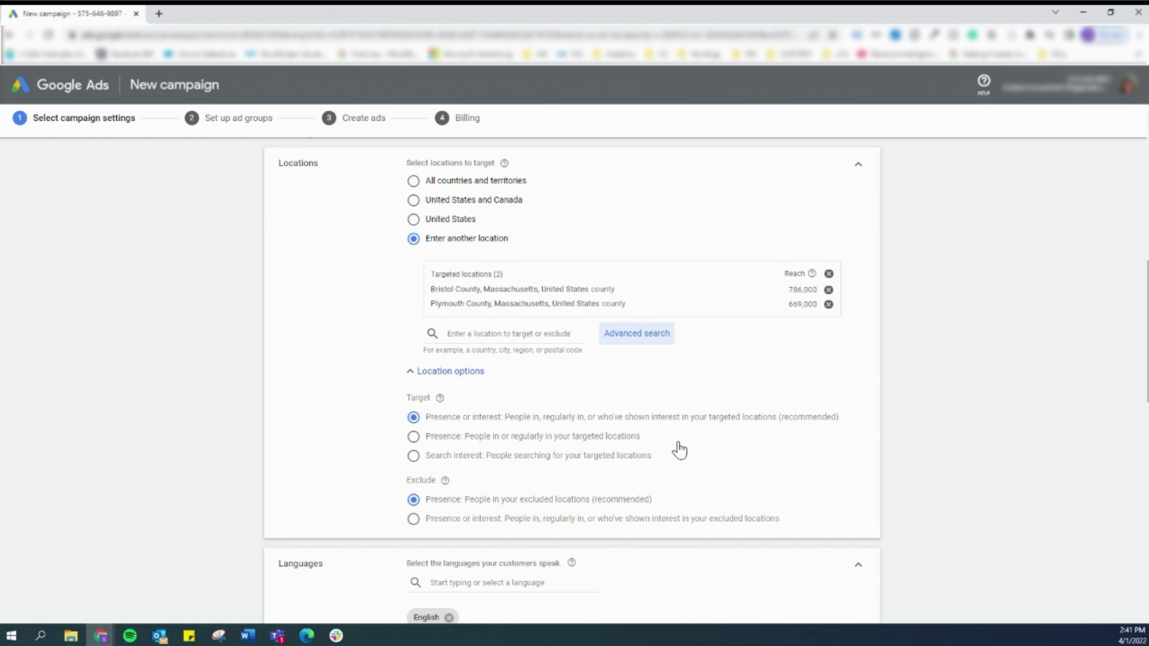
Select the 'Presence' location option so only people in the counties are reached.
click(617, 441)
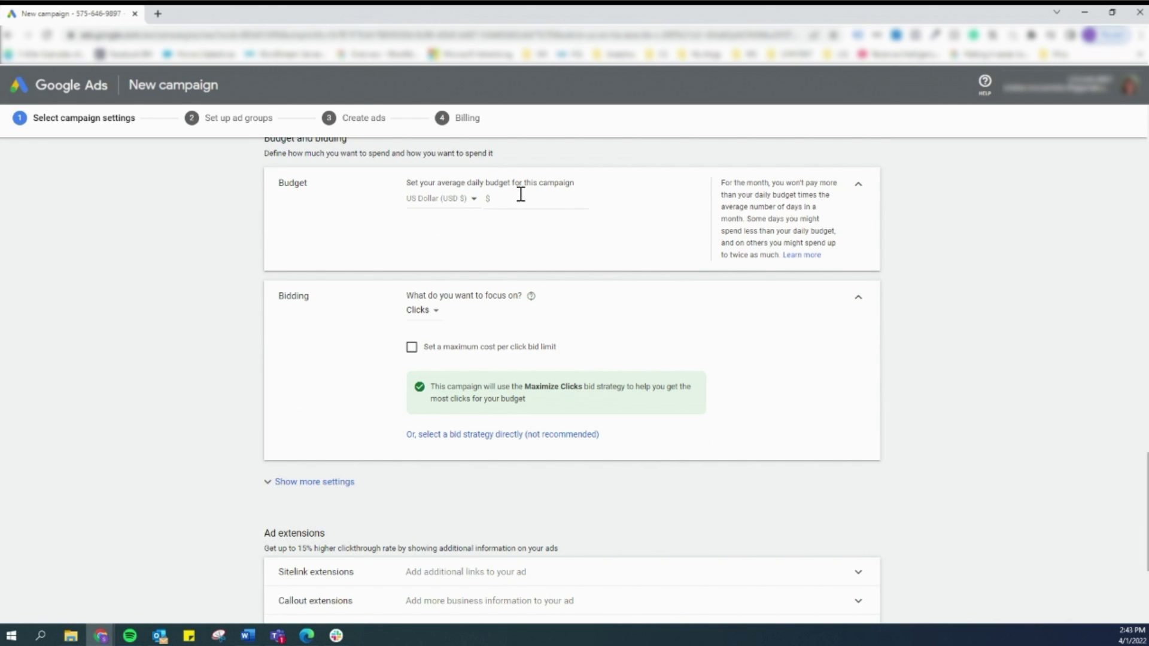
Enter the $10.00 average daily budget.
scroll(516, 197, up, 1)
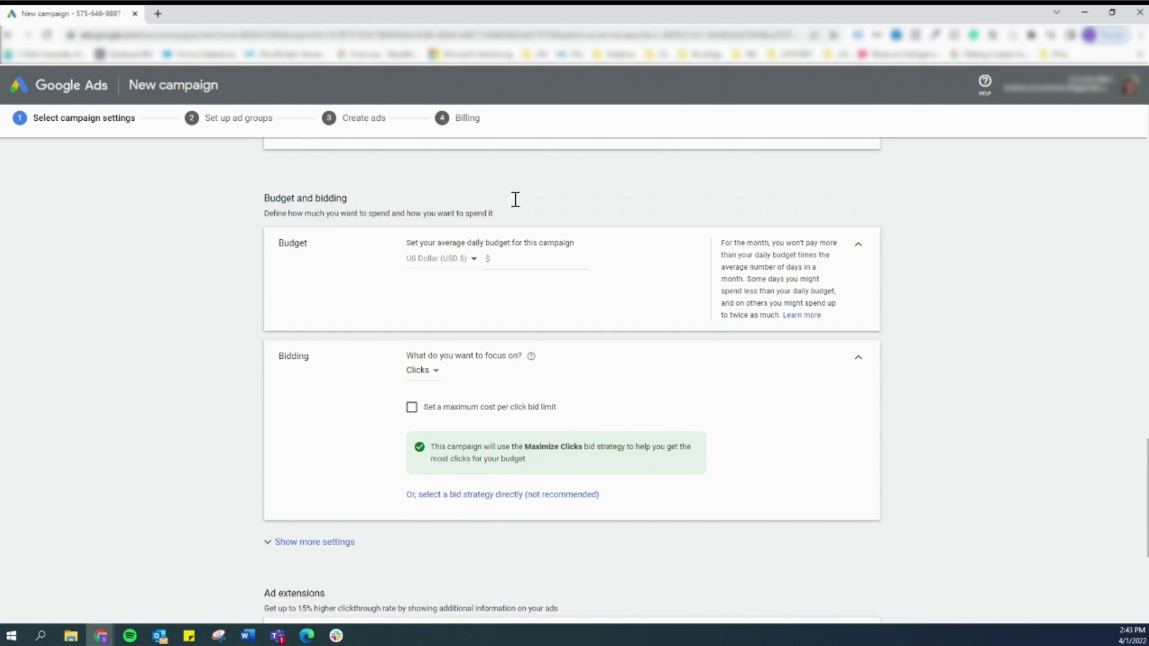
click(505, 260)
text(.)
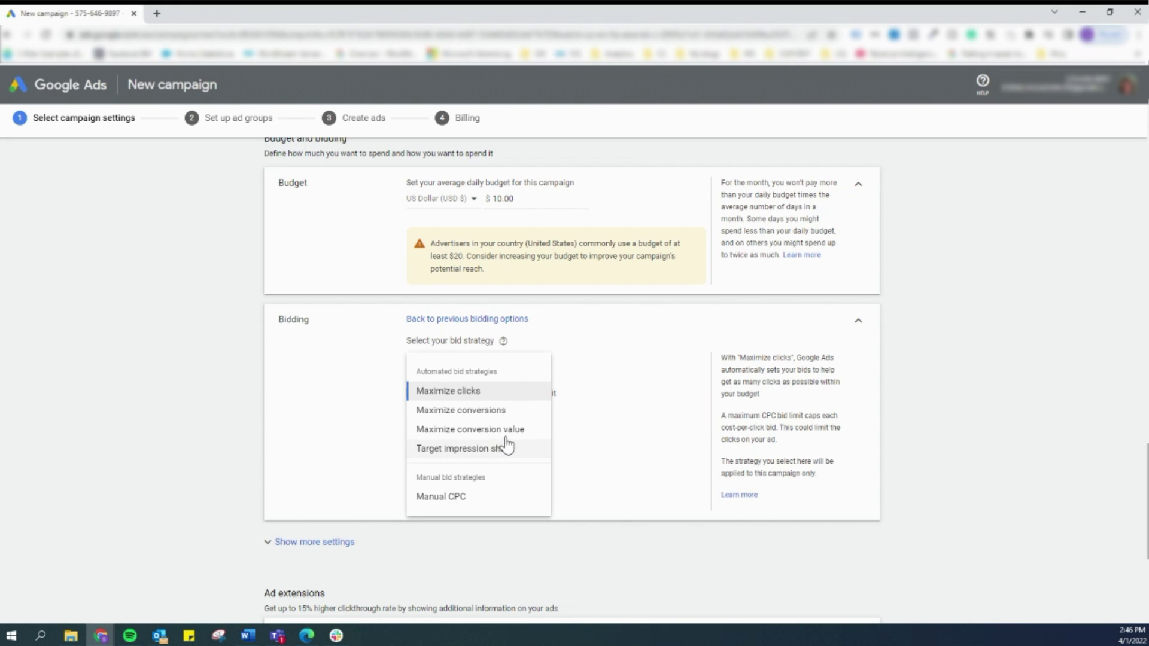
Choose Maximize clicks and set a $5.00 maximum CPC bid limit.
click(512, 398)
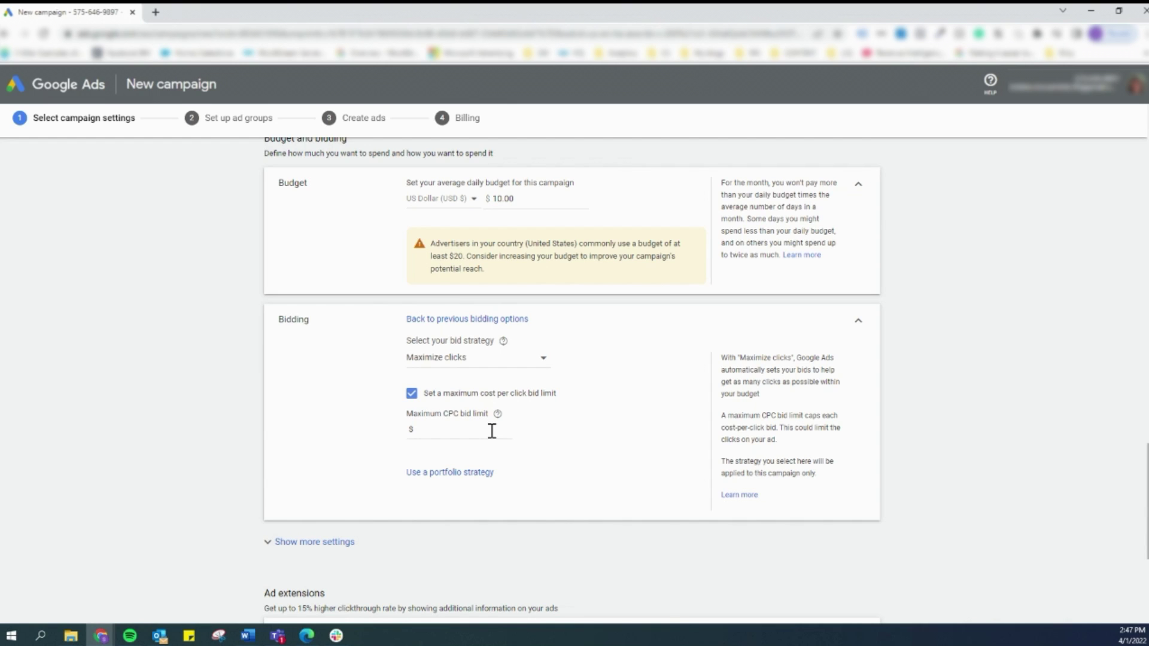
click(492, 431)
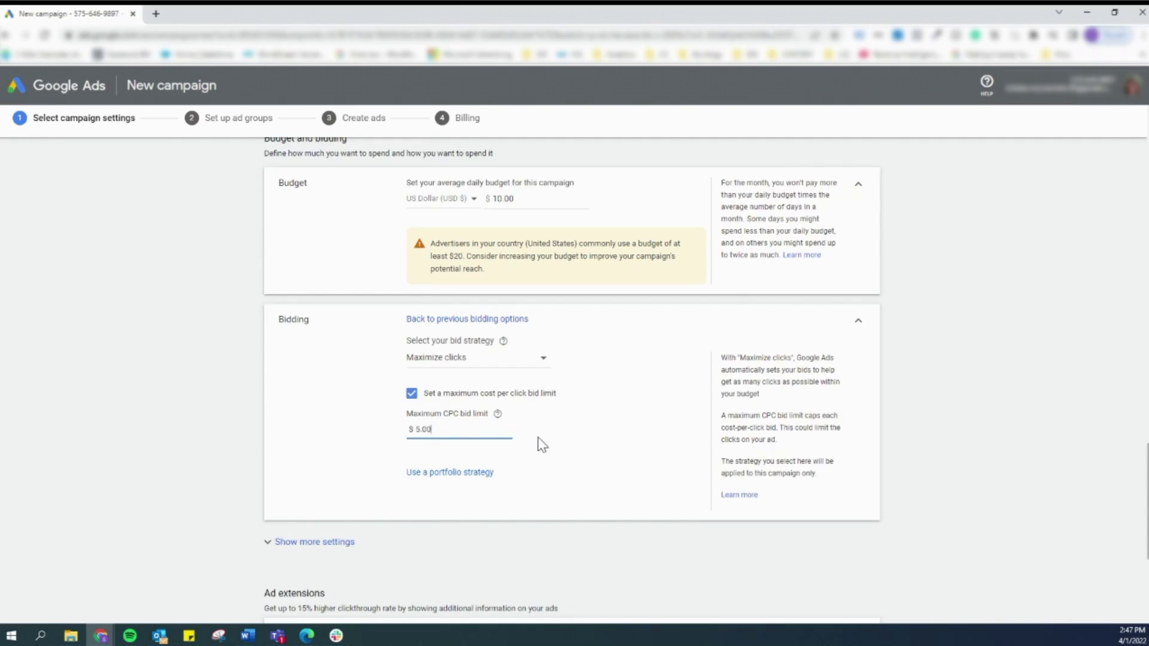
scroll(541, 444, down, 1)
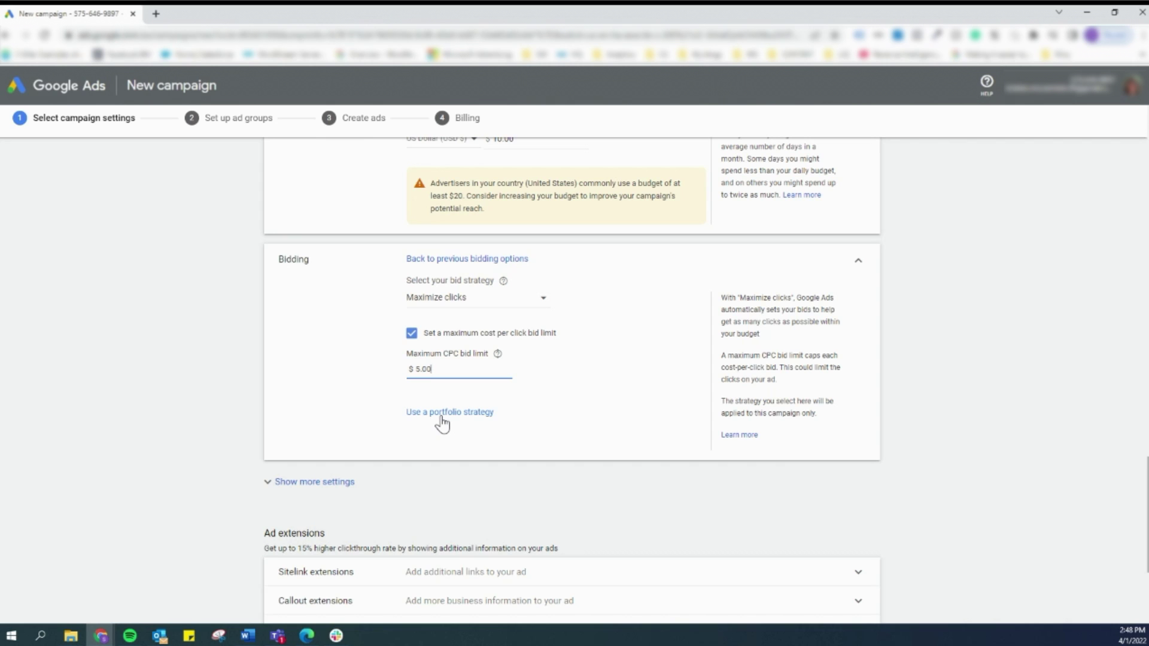
Expand the additional campaign settings to confirm ad rotation is 'Optimize: Prefer best performing ads'.
click(347, 486)
scroll(351, 447, down, 1)
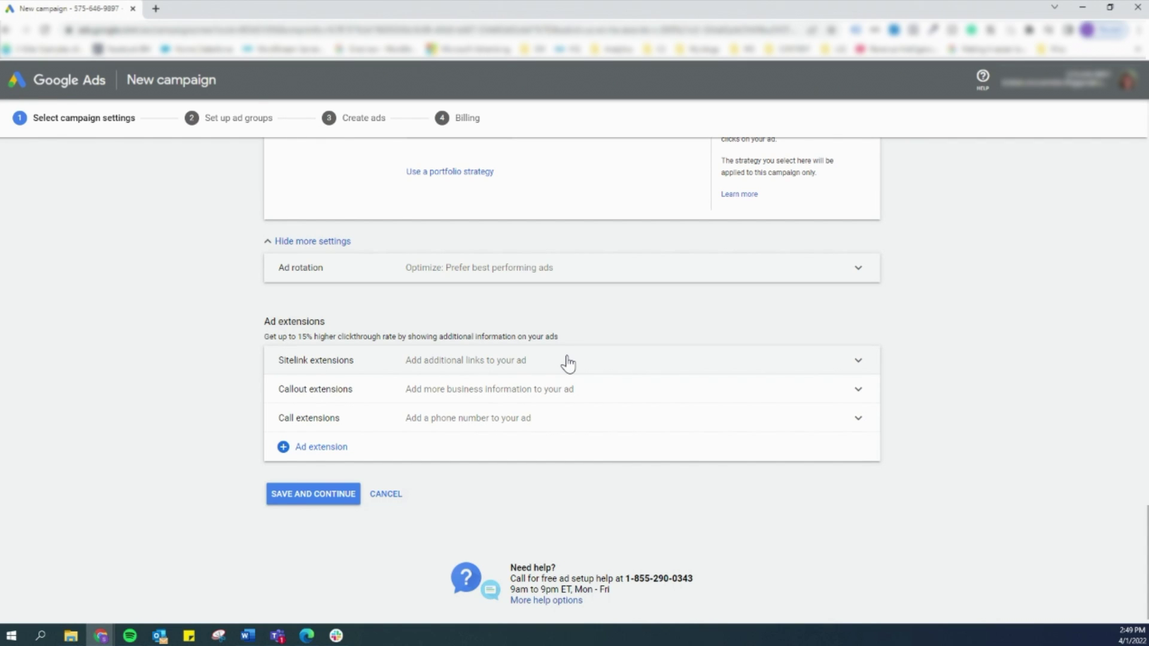
click(567, 363)
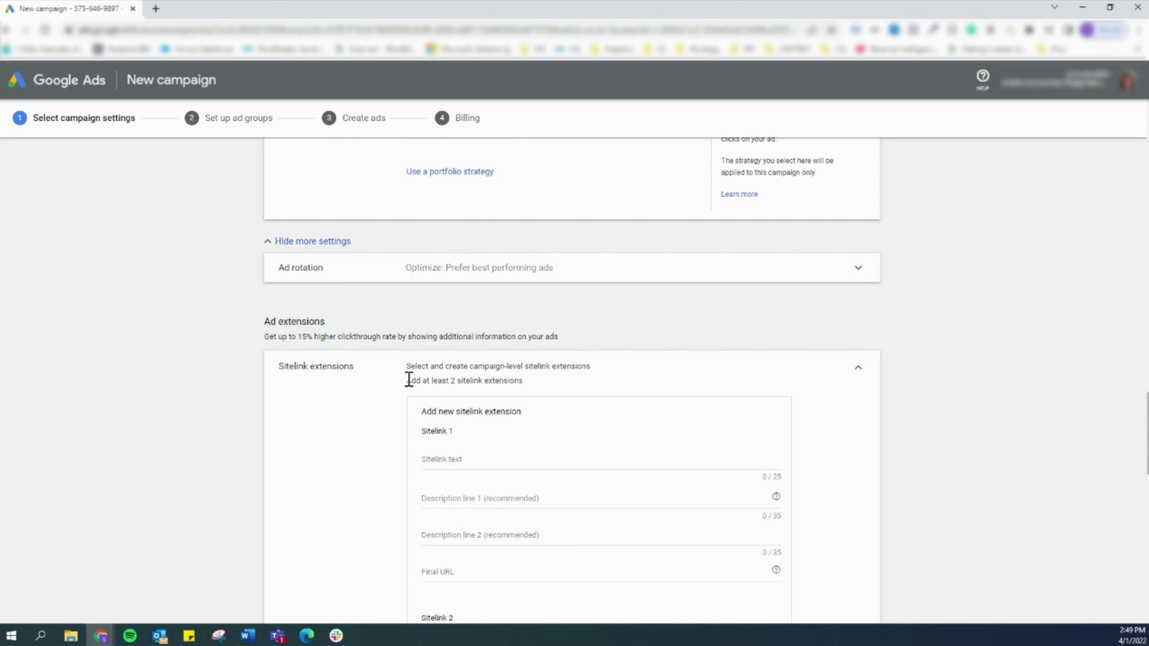
drag(530, 387, 409, 384)
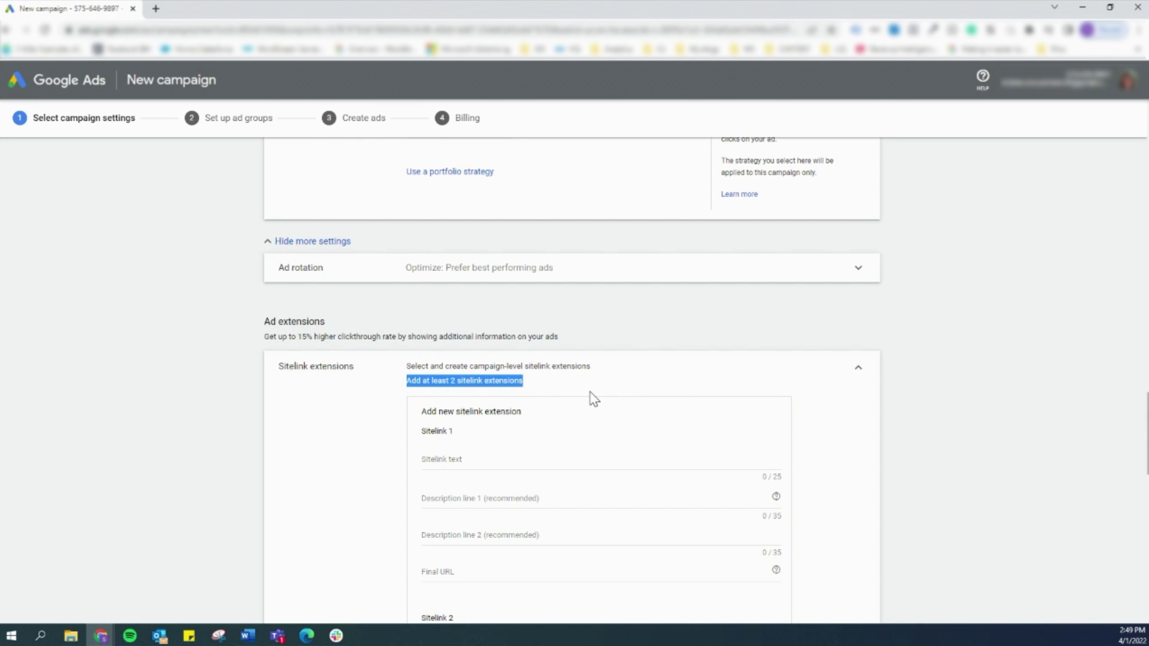
click(614, 342)
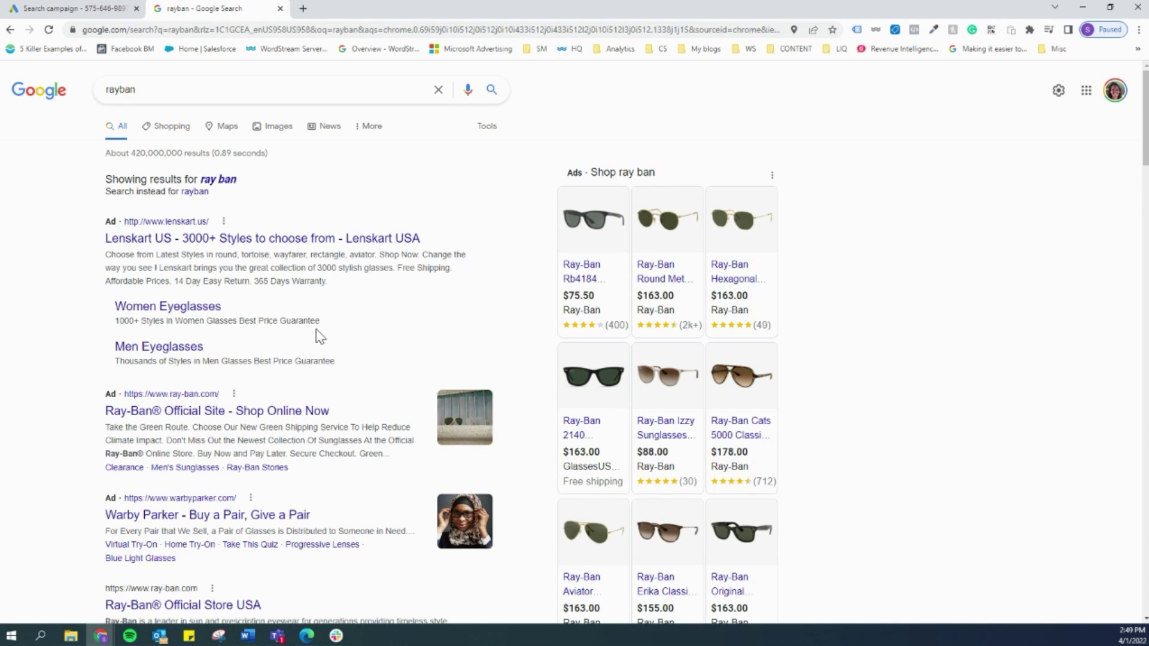
Highlight the Lenskart ad's claims: 365 Days Warranty, Free Shipping, 14 Day Easy Return, Affordable Prices.
click(90, 8)
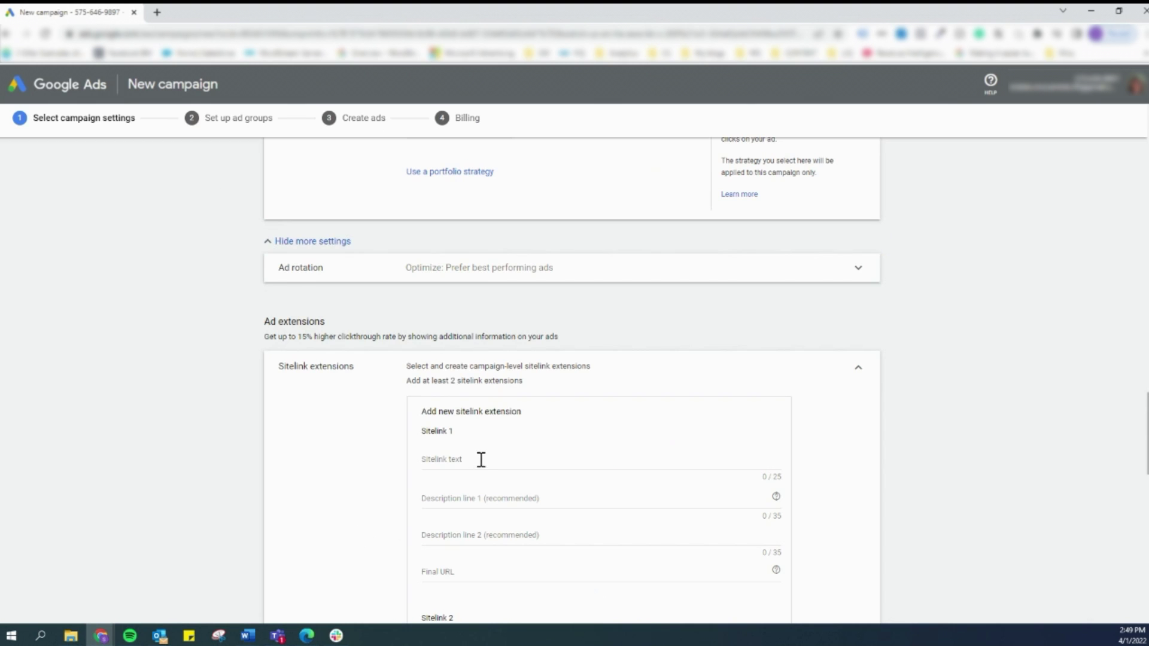
scroll(481, 460, down, 15)
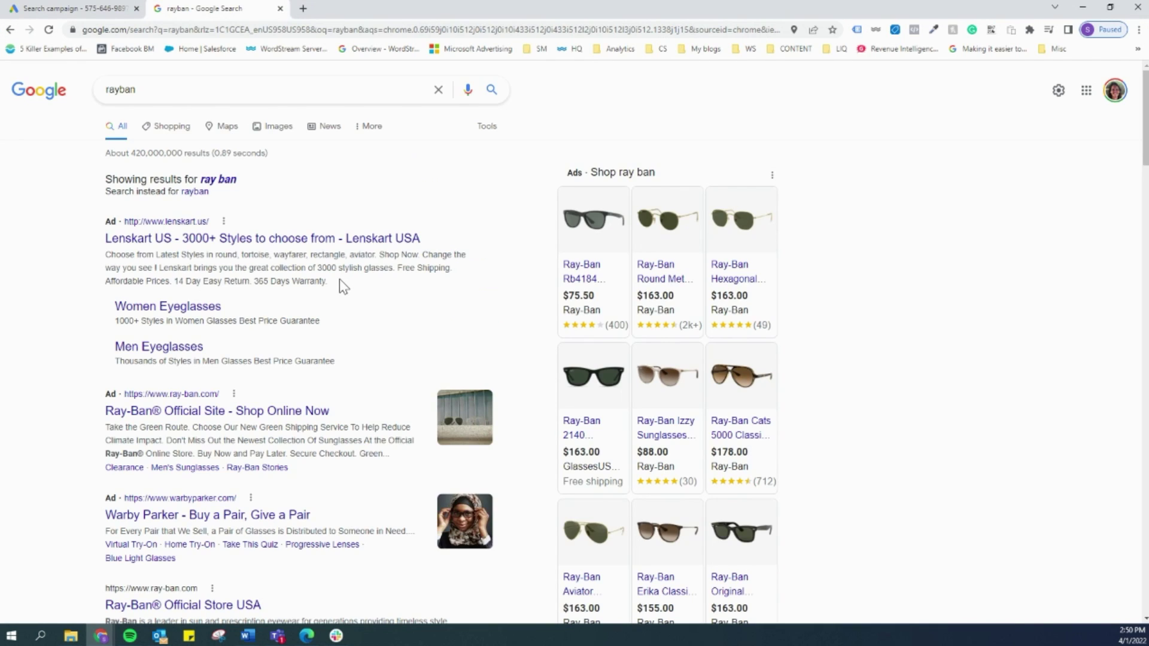
drag(339, 280, 256, 289)
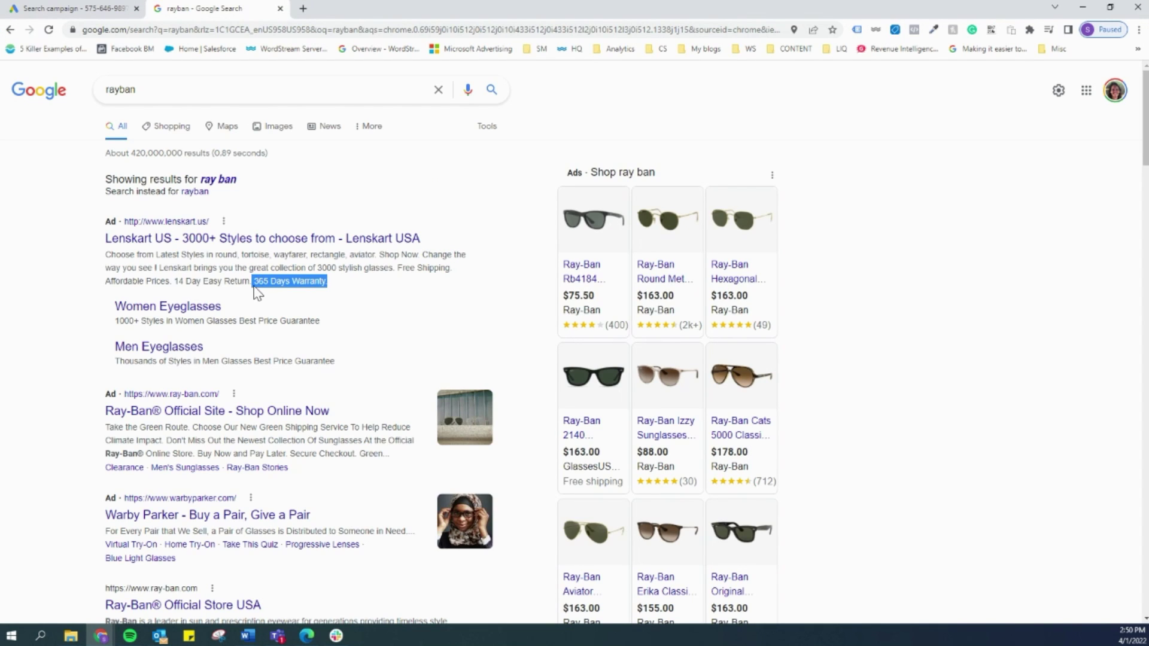
drag(398, 269, 453, 269)
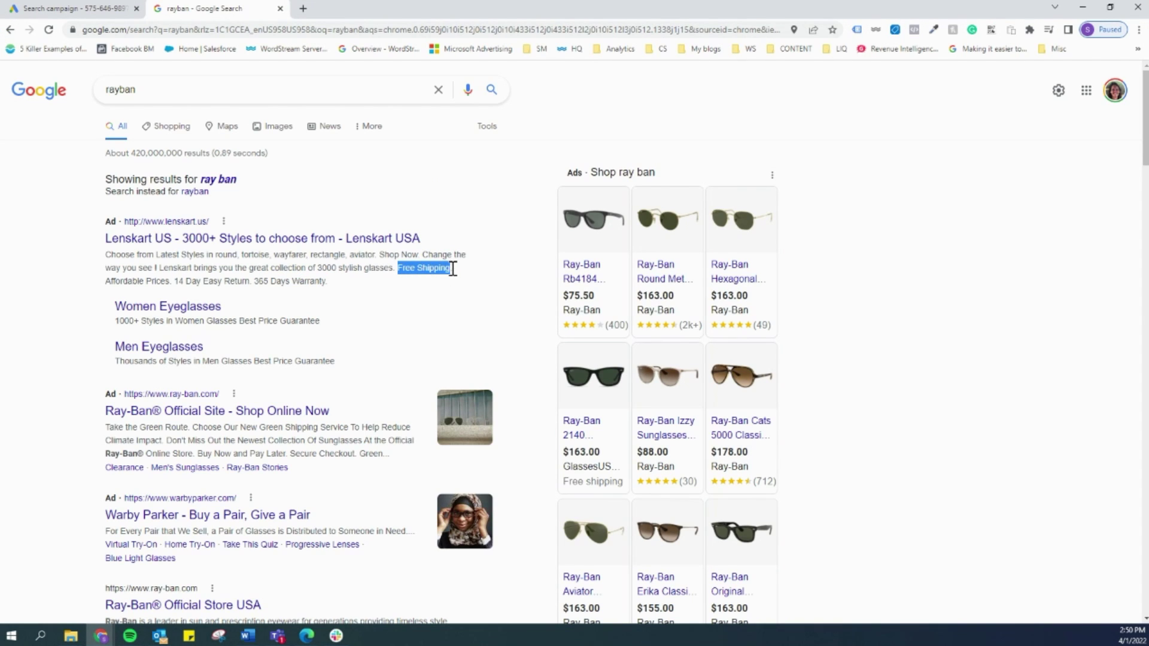
drag(175, 282, 250, 286)
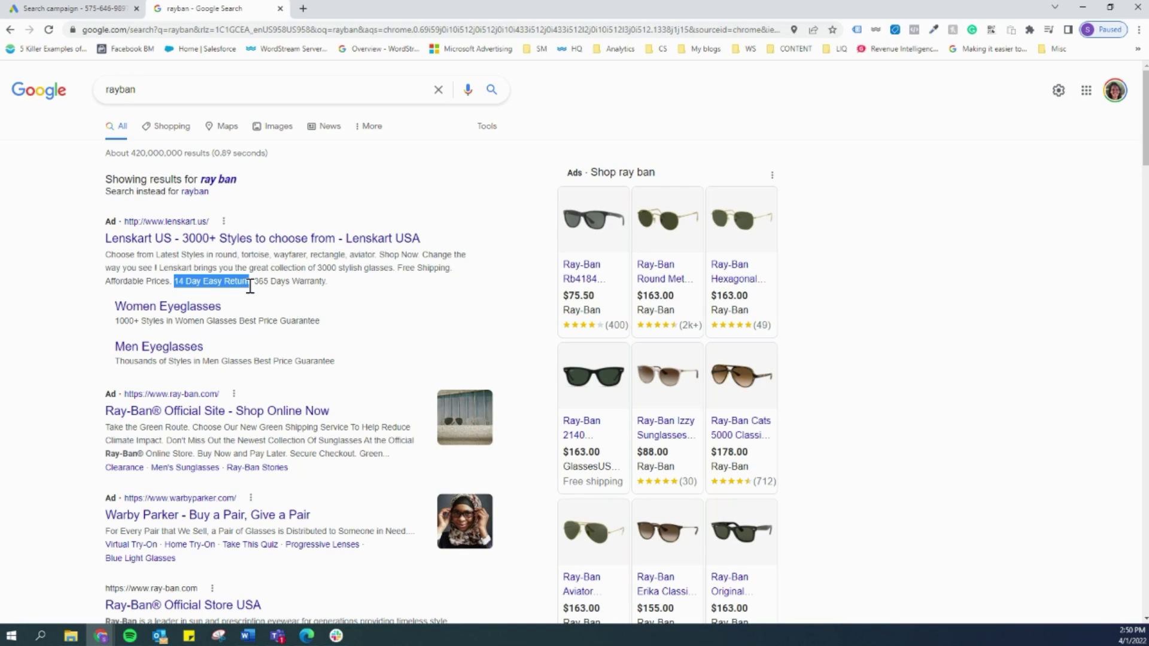
click(174, 282)
drag(175, 281, 111, 286)
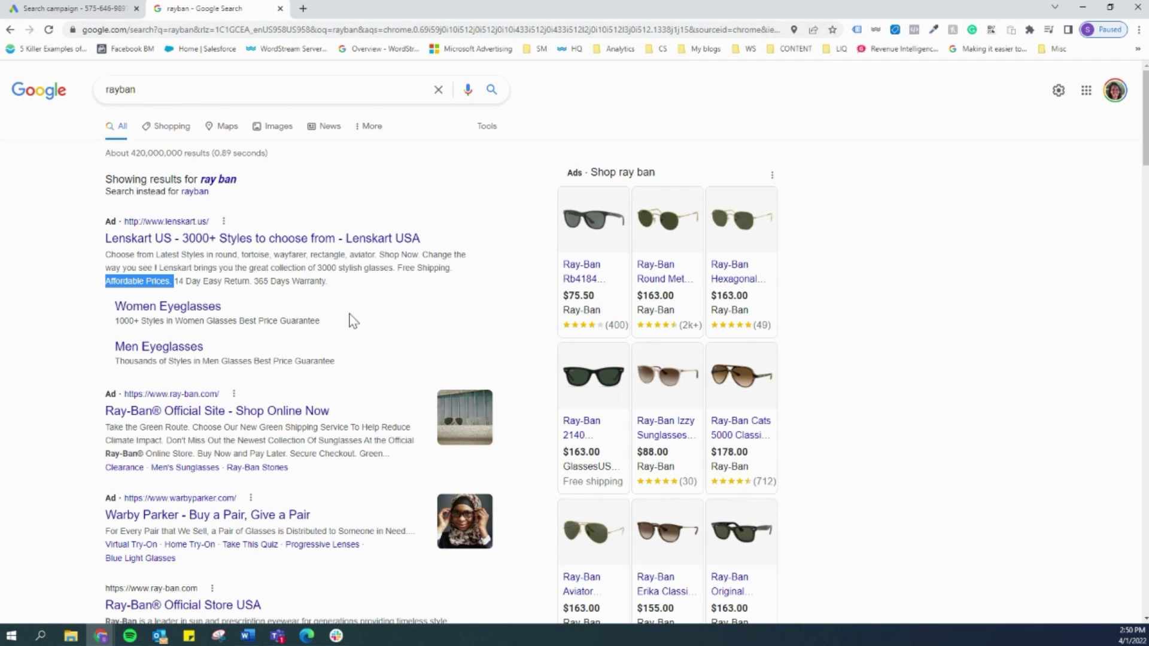
click(9, 402)
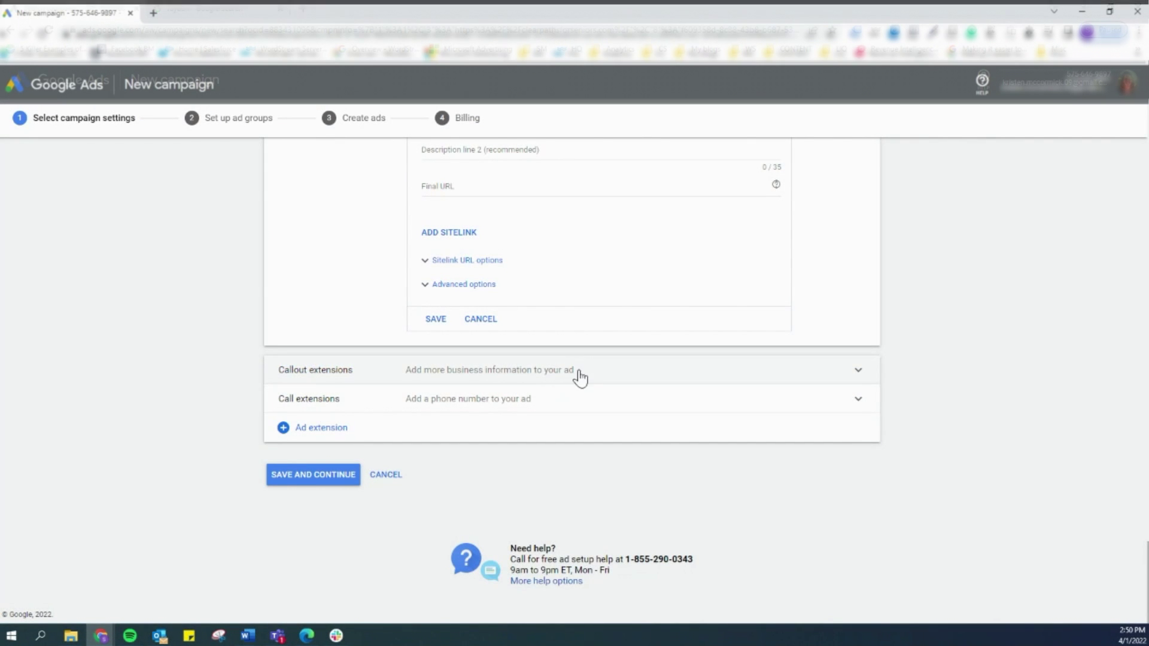
Paste the clearpathsforseniors /resources/ page URL as Sitelink 1's final URL.
scroll(575, 383, up, 2)
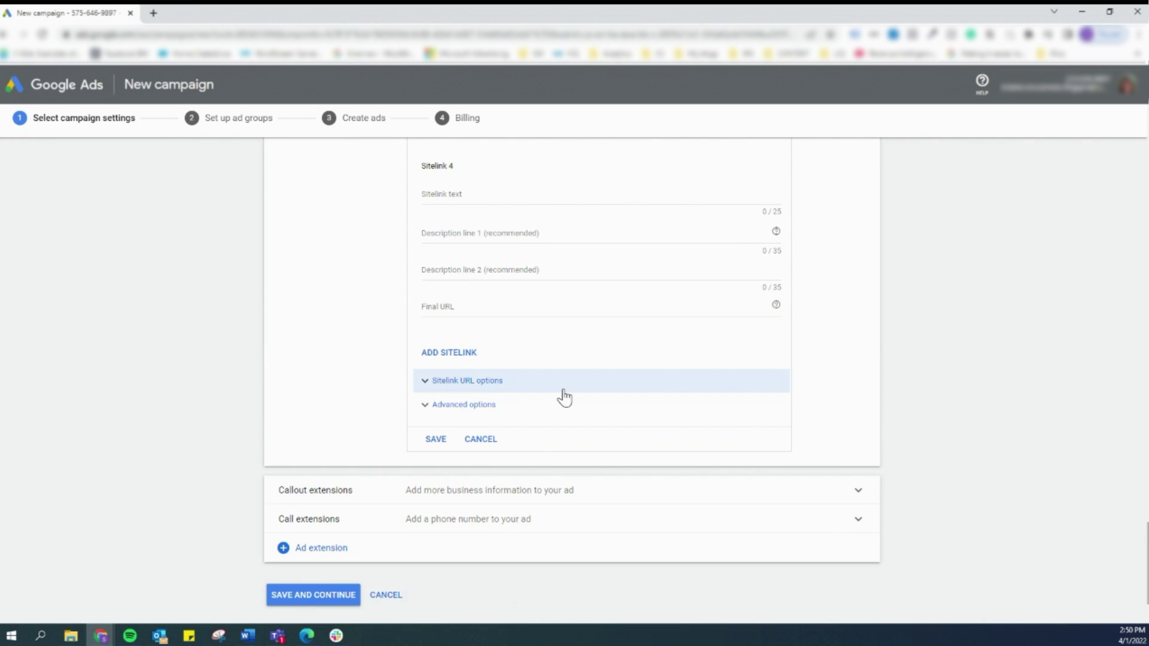
scroll(565, 398, up, 10)
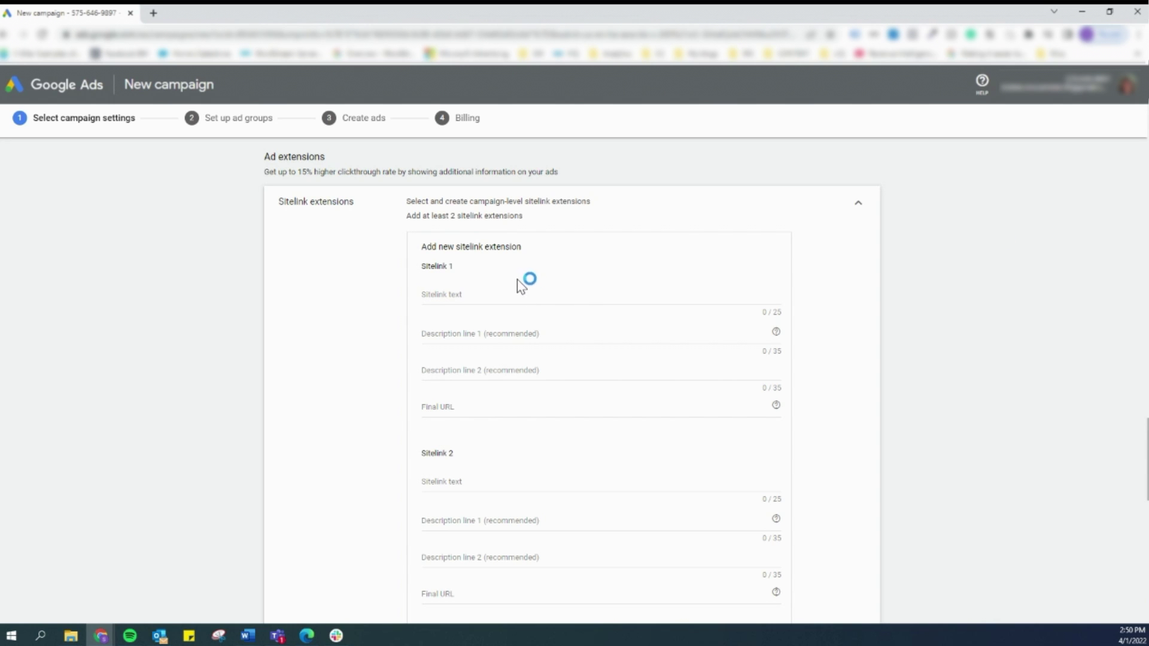
scroll(523, 282, down, 2)
right_click(462, 285)
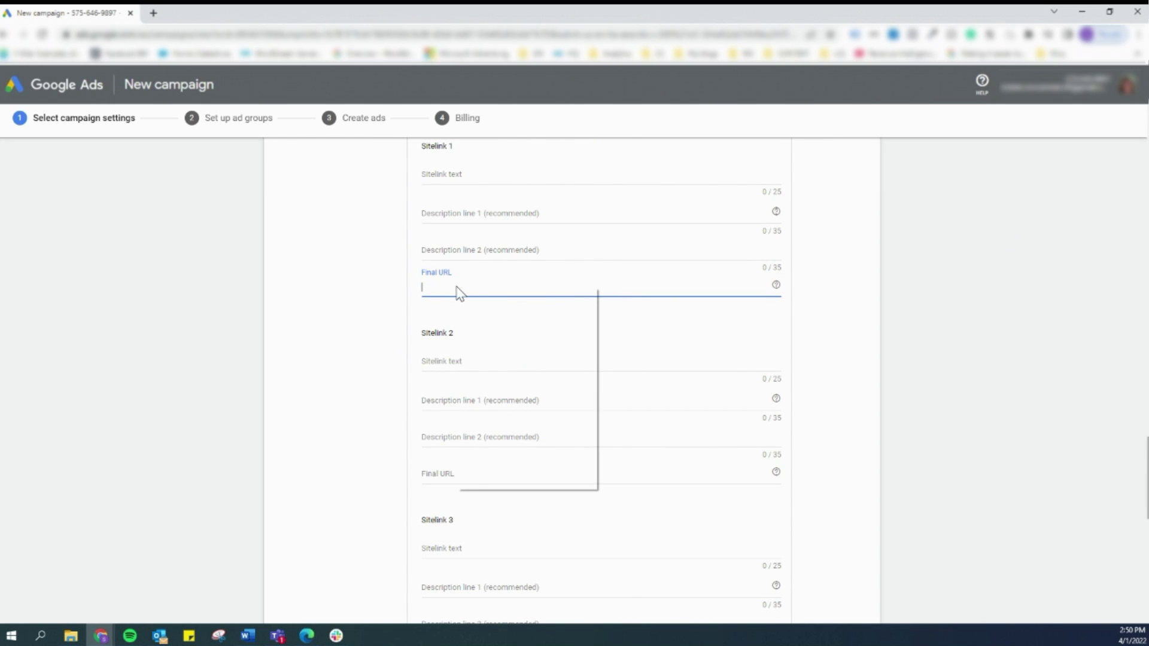
click(506, 376)
Paste the /about-us/ page URL as Sitelink 2's final URL, then revisit the rayban results.
scroll(510, 365, up, 3)
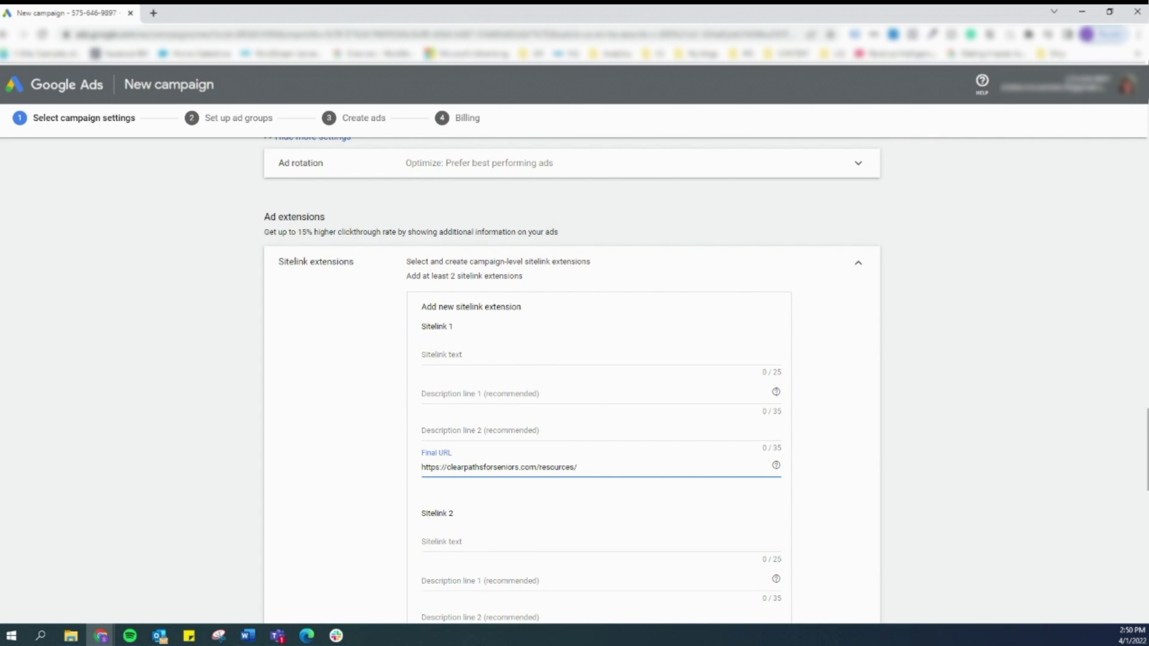
scroll(1029, 308, down, 1)
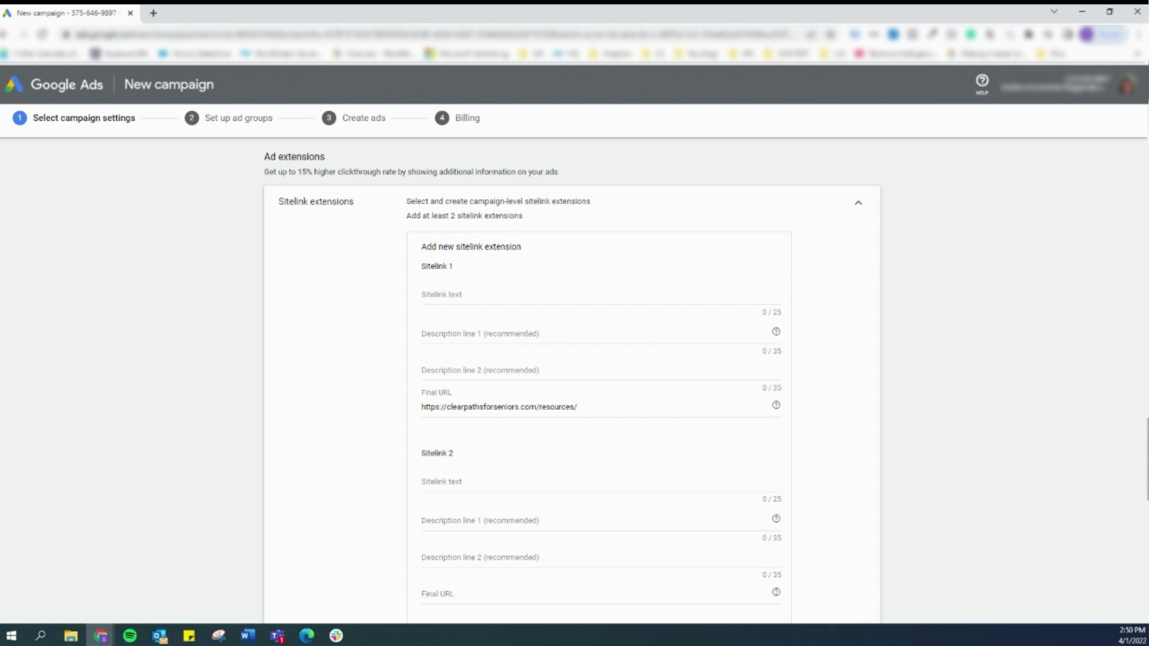
scroll(569, 452, down, 3)
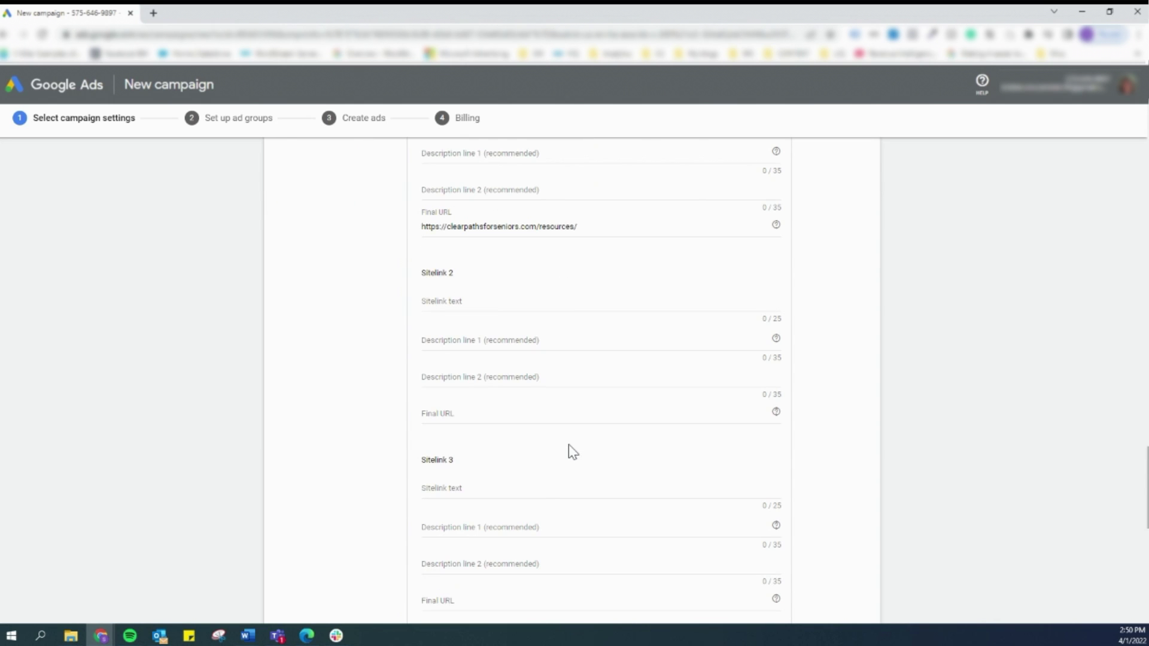
right_click(478, 415)
click(521, 507)
scroll(521, 507, up, 2)
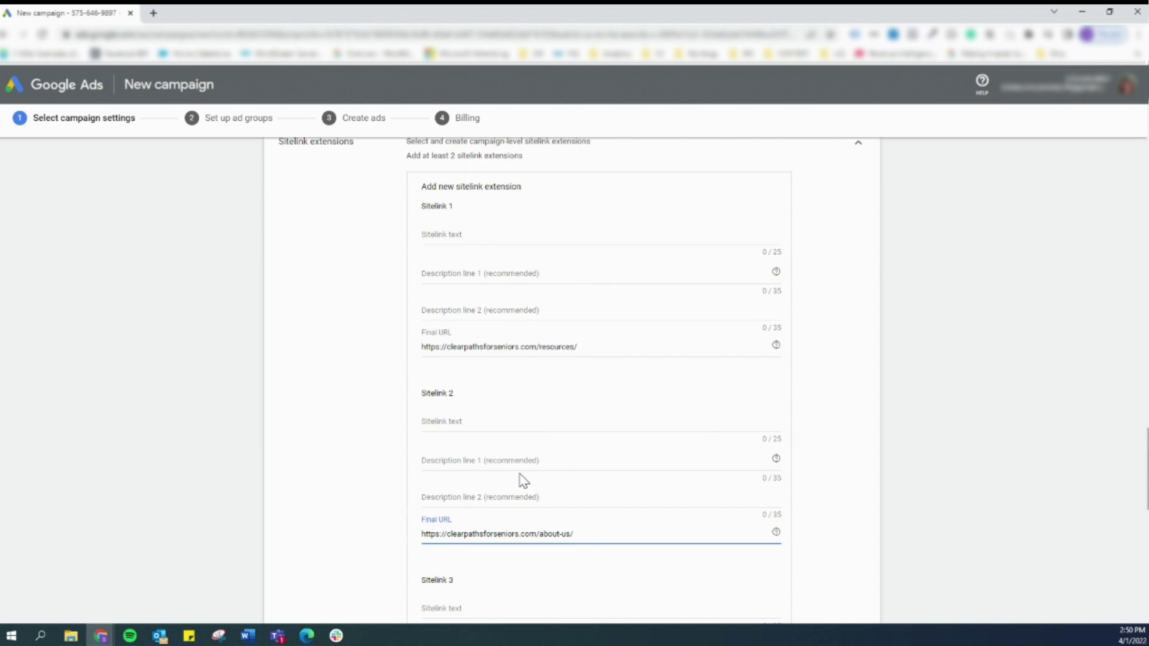
click(497, 233)
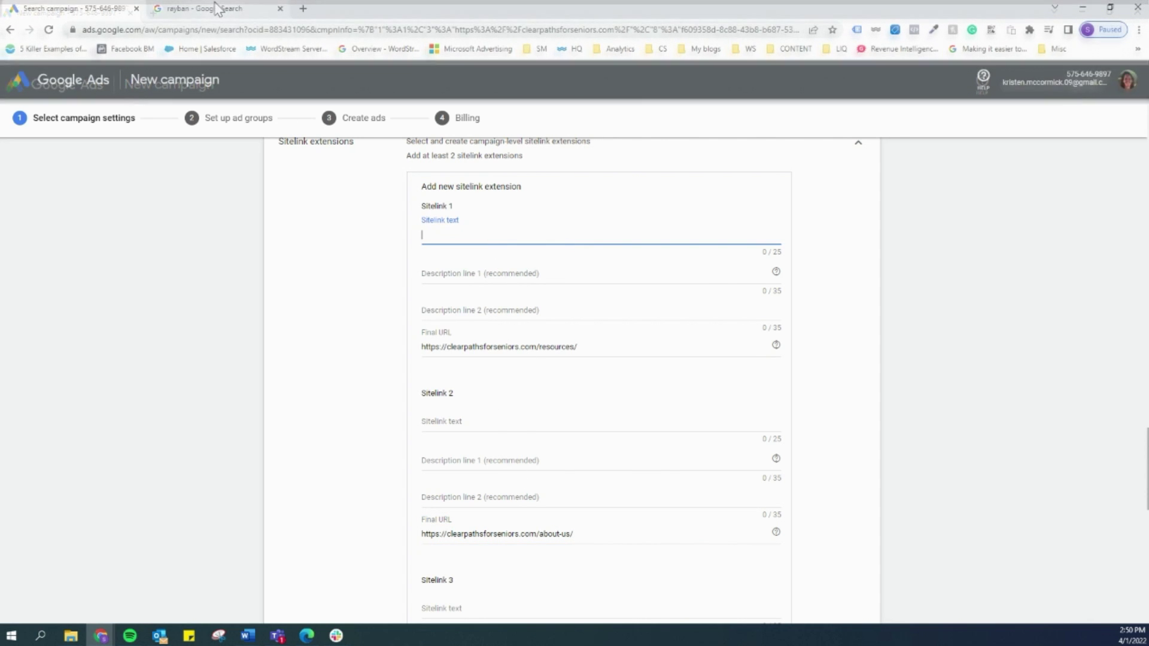
click(225, 8)
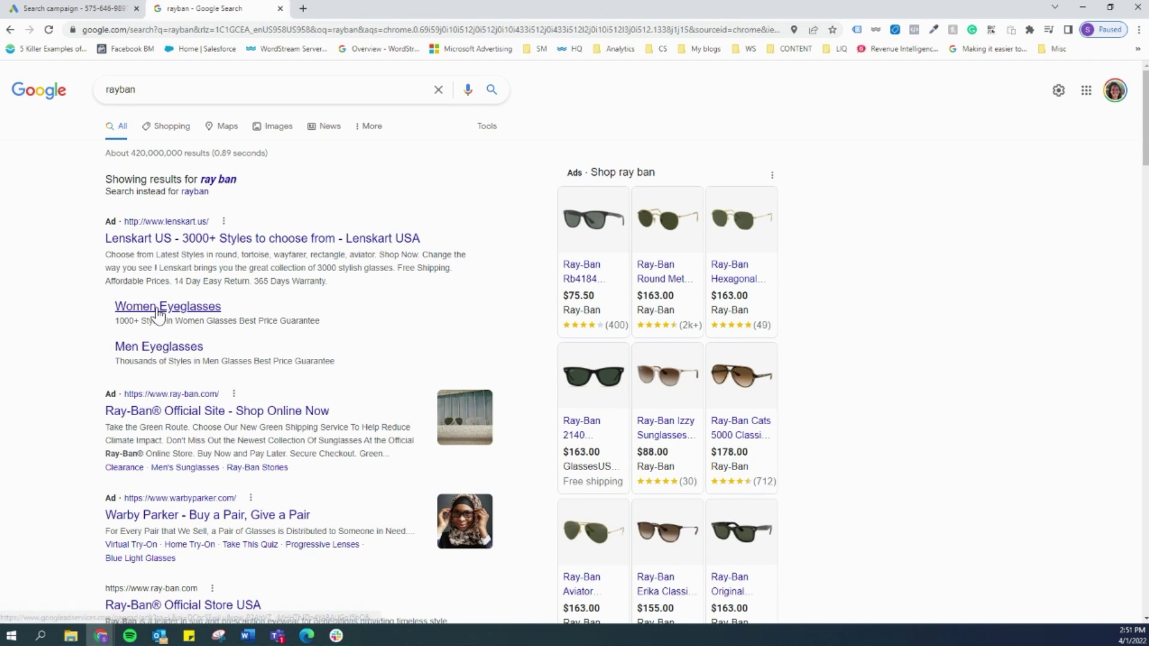
Highlight the Lenskart ad's Women Eyeglasses sitelink and its description line.
click(87, 11)
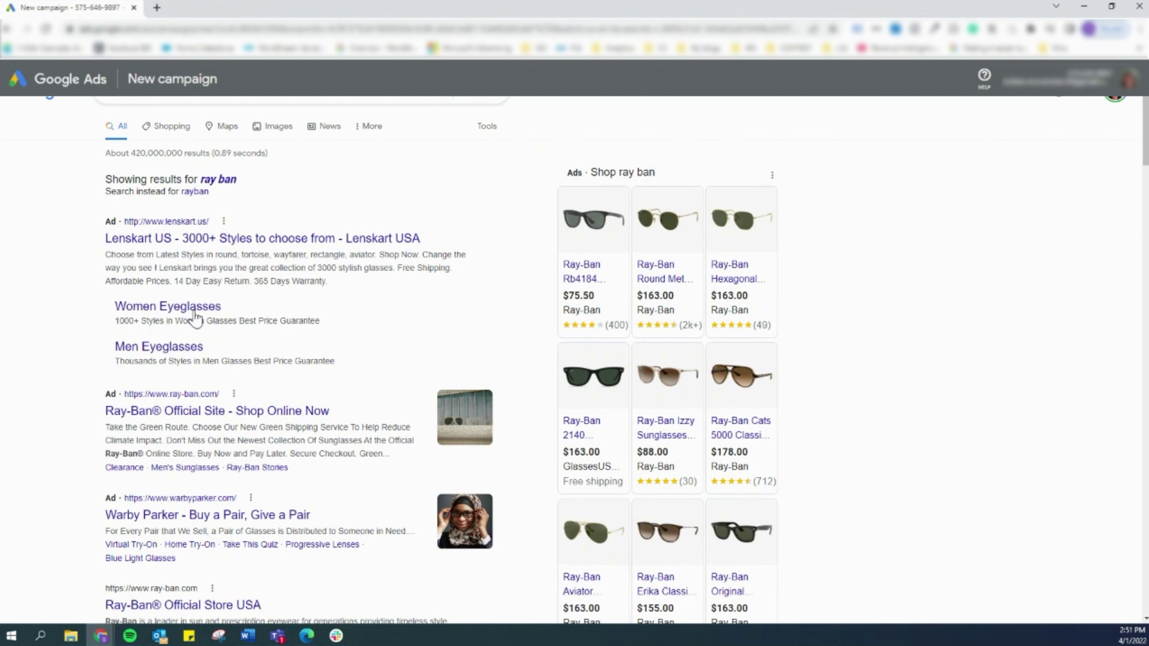
drag(114, 303, 157, 318)
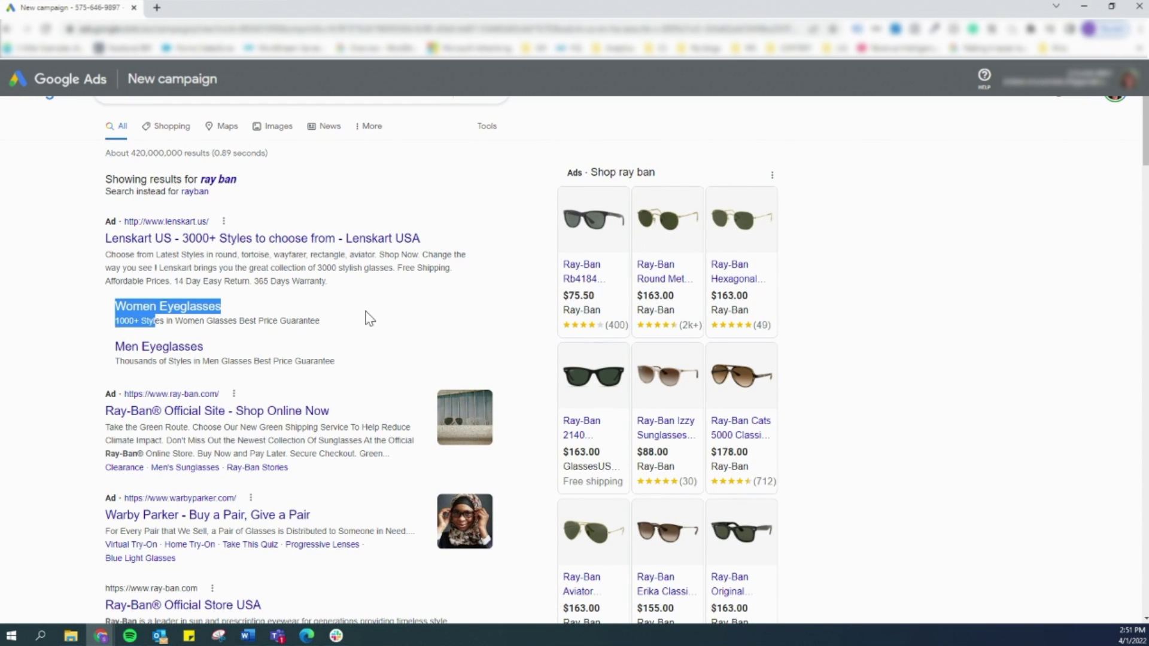
drag(367, 318, 113, 317)
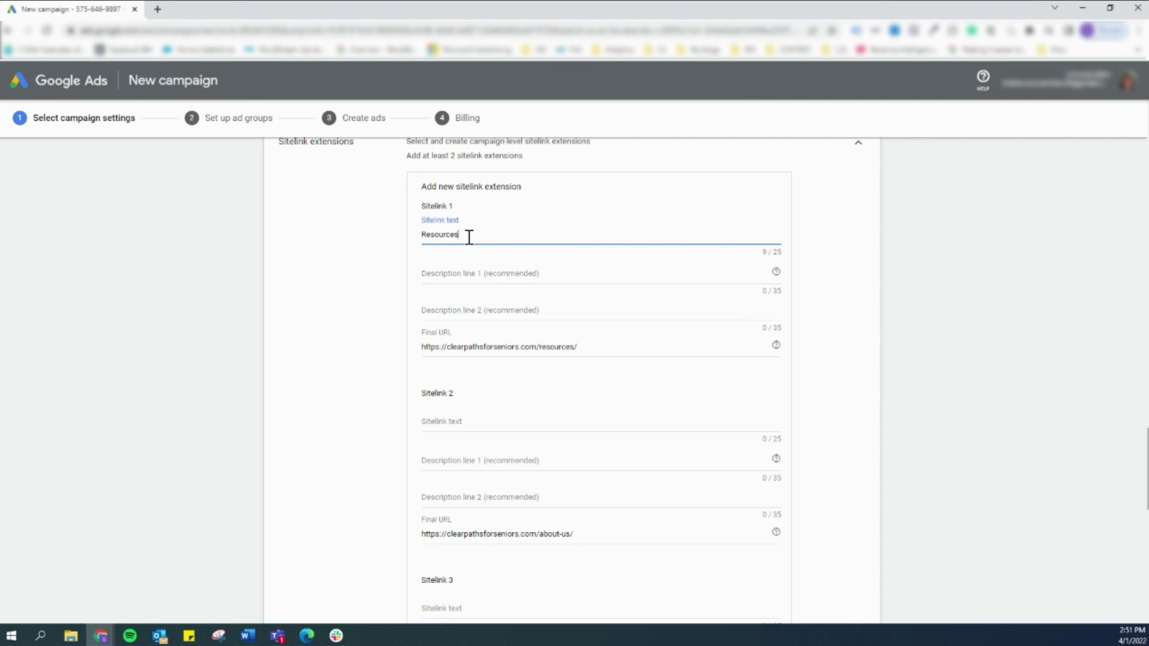
Give Sitelink 1 the descriptions 'Resources to Help You.' and 'Free, Printable Online Checklists.'.
click(478, 423)
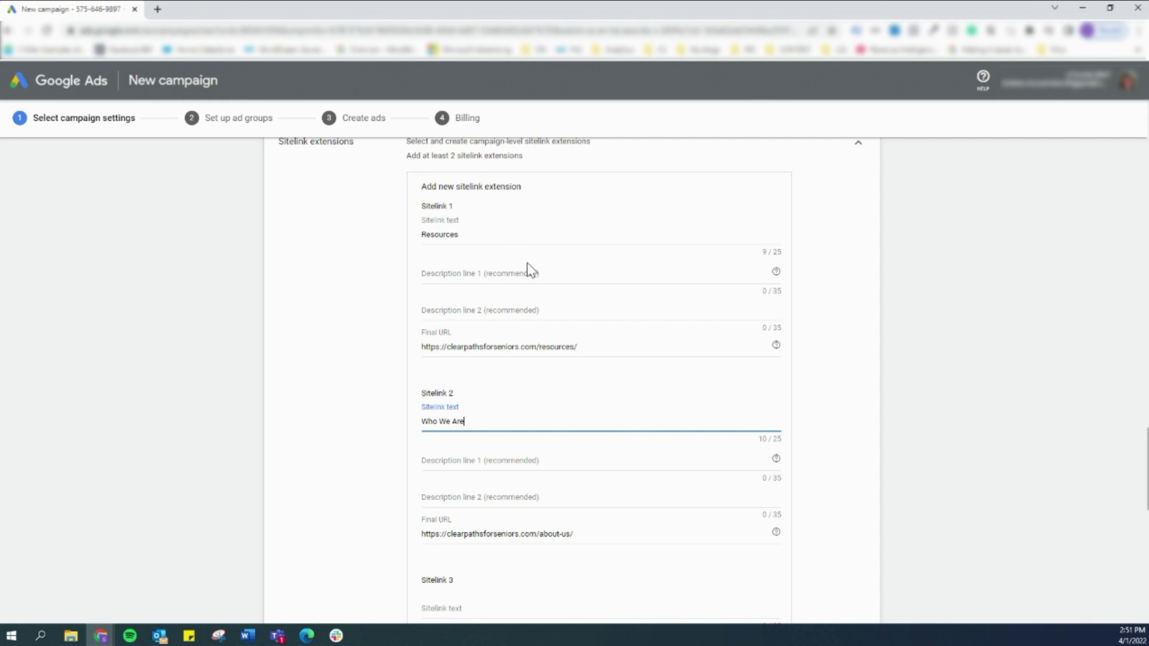
click(599, 274)
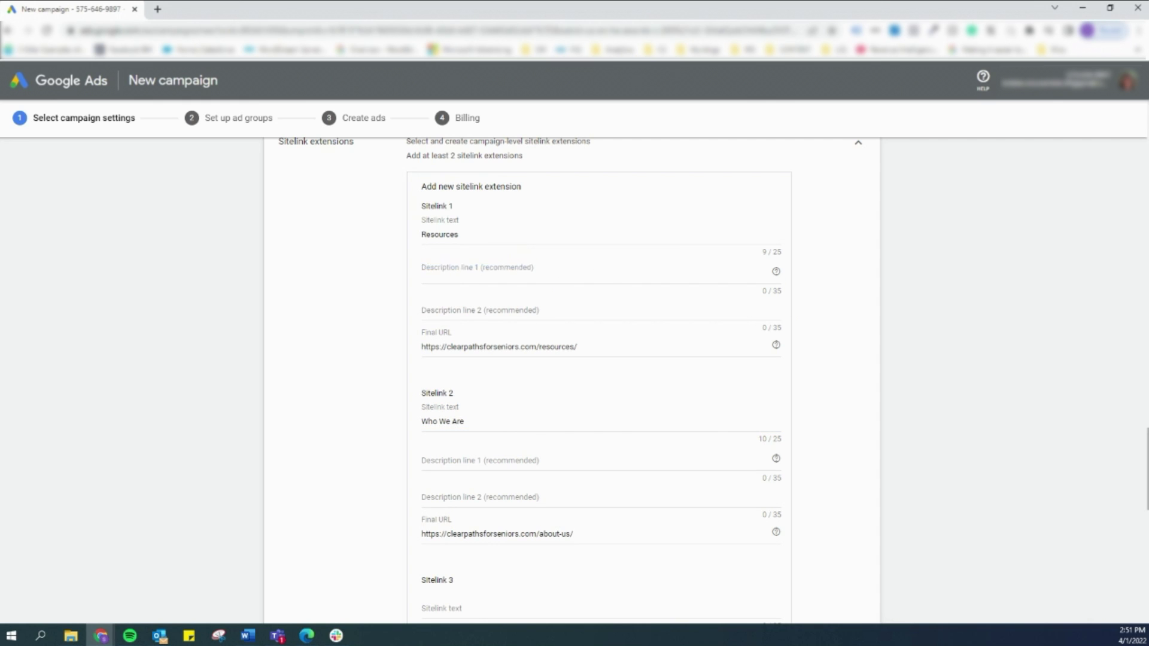
text(Resources to Help You With Your Transiti)
key(BackSpace)
key(BackSpace)
key(BackSpace)
key(BackSpace)
key(BackSpace)
key(BackSpace)
key(BackSpace)
key(BackSpace)
key(BackSpace)
key(BackSpace)
key(BackSpace)
key(BackSpace)
key(BackSpace)
key(BackSpace)
key(BackSpace)
key(BackSpace)
key(BackSpace)
key(BackSpace)
key(BackSpace)
text(.)
click(572, 306)
text(Fre)
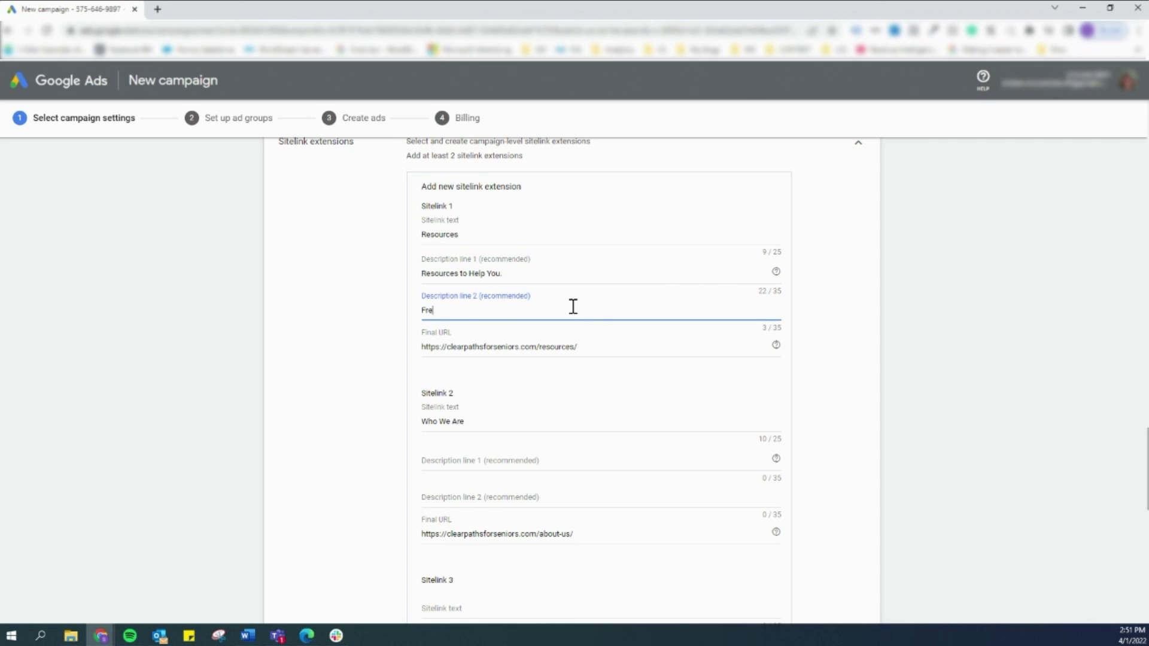
text(e, Printable Online Checklists.)
Give Sitelink 2 the description 'Learn About Us.' plus a line introducing the owners.
scroll(573, 307, down, 2)
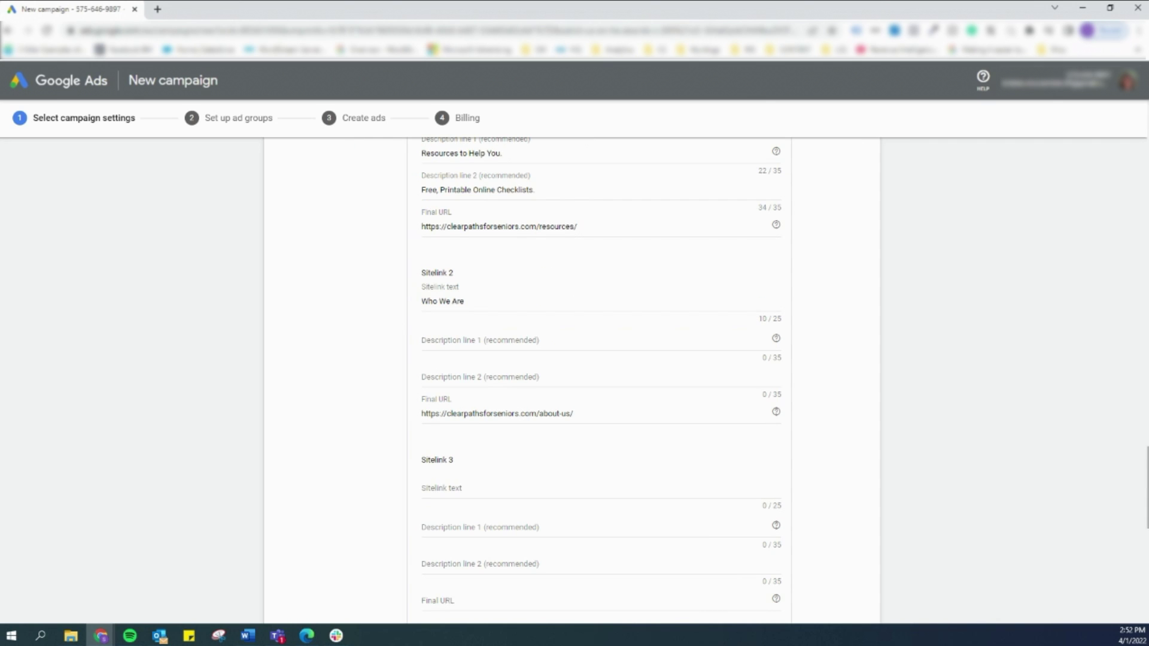
click(556, 340)
text(Learn About Us.)
click(651, 377)
text(Meet Kathy & Susan)
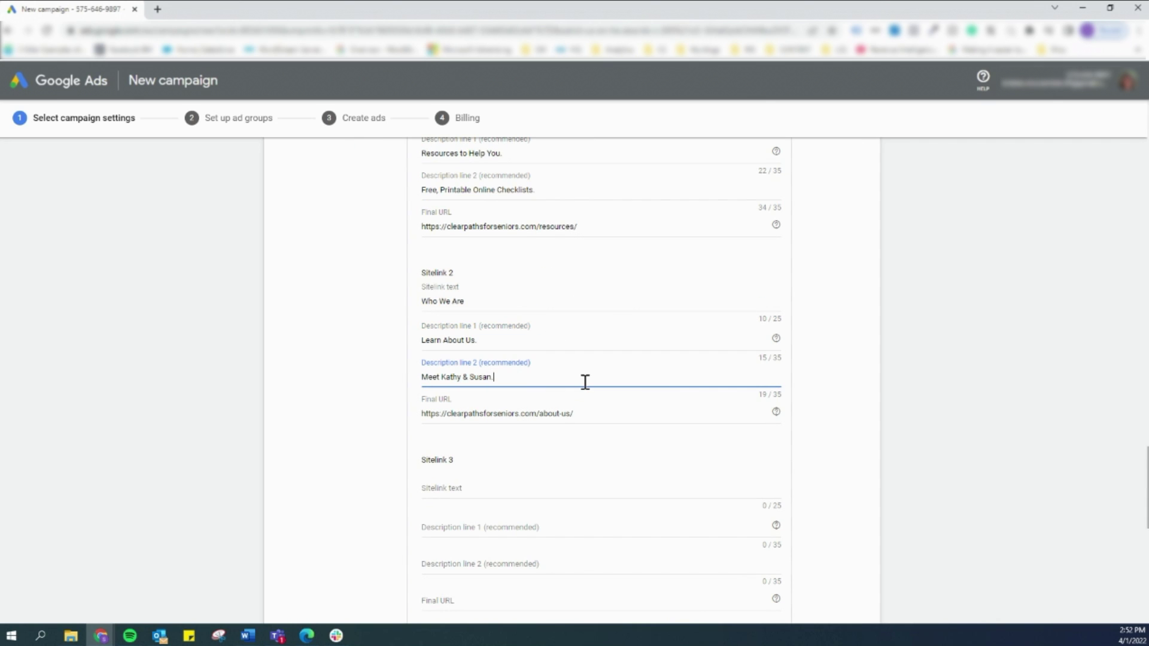
text(.)
Save the Who We Are and Resources sitelinks and continue to ad group setup.
scroll(618, 393, down, 7)
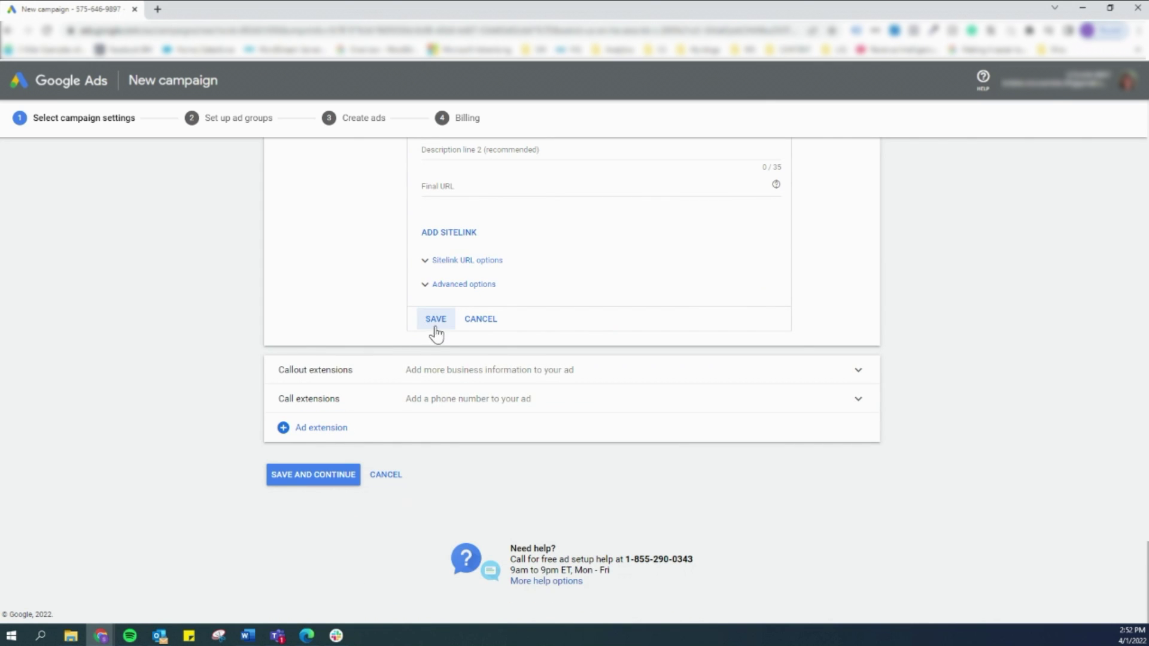
click(435, 324)
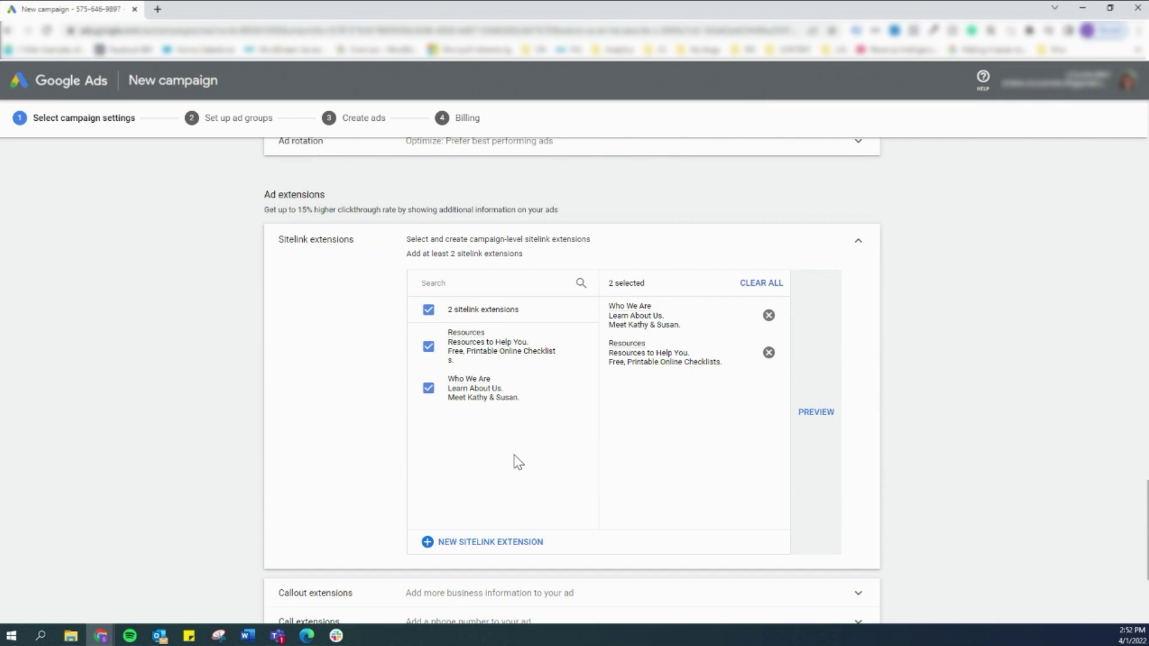
scroll(519, 462, down, 3)
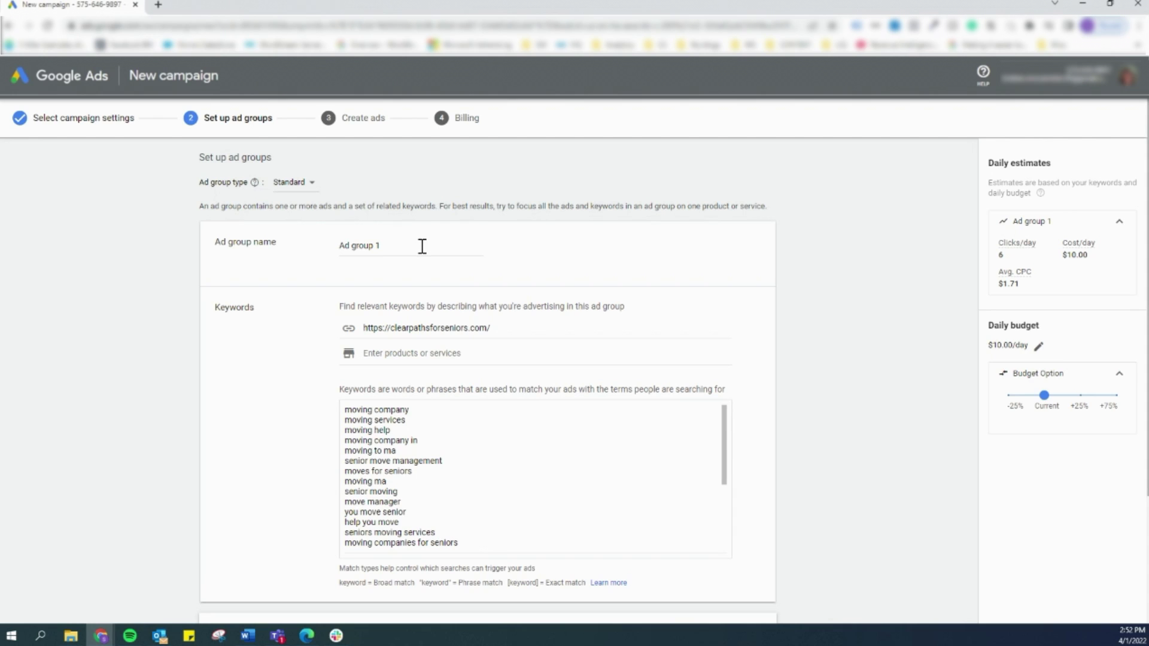
click(416, 248)
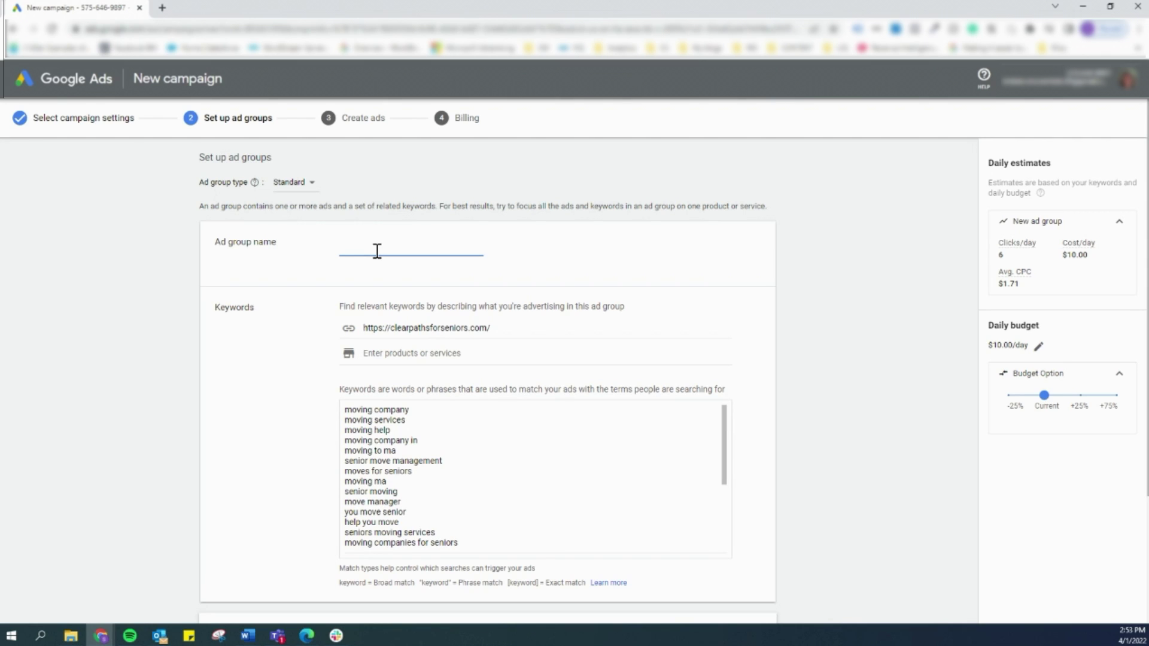
Name the ad group 'Core terms' and select the suggested keywords in the keyword box.
text(Core terms)
scroll(462, 336, down, 5)
scroll(462, 336, up, 6)
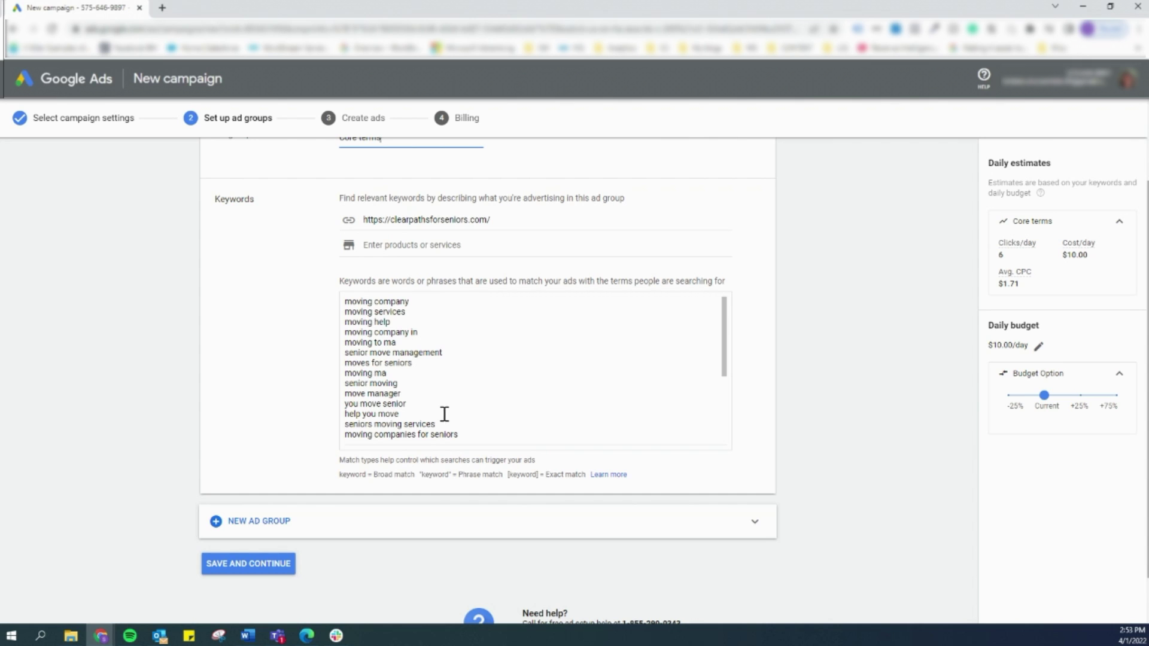
scroll(470, 422, down, 1)
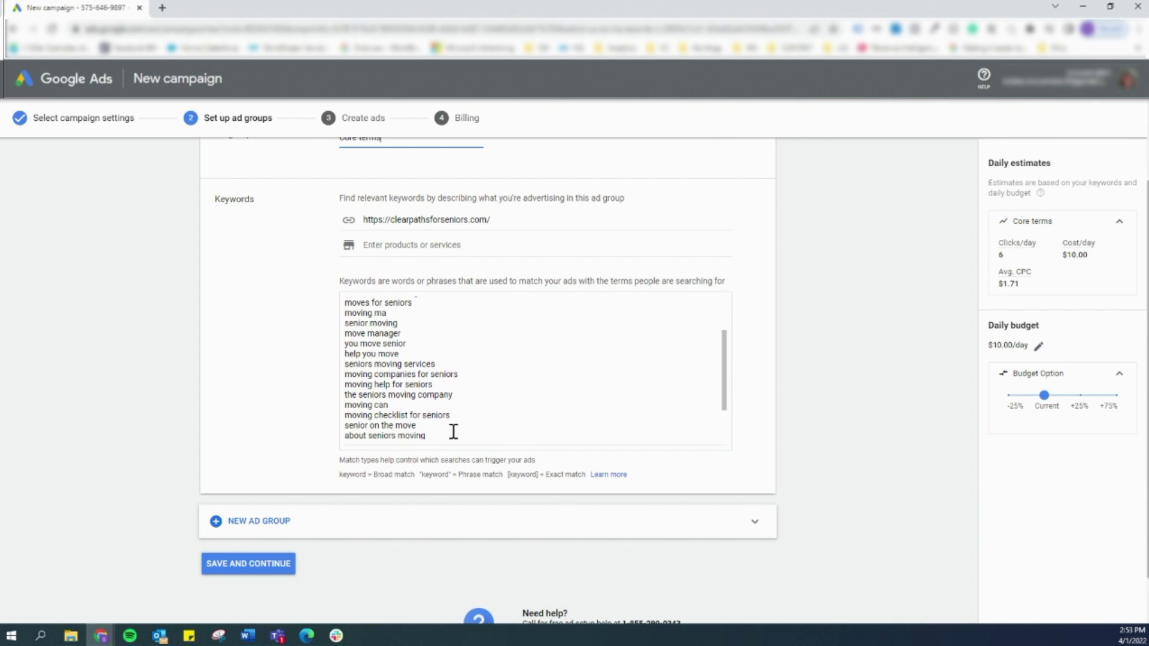
scroll(452, 428, down, 1)
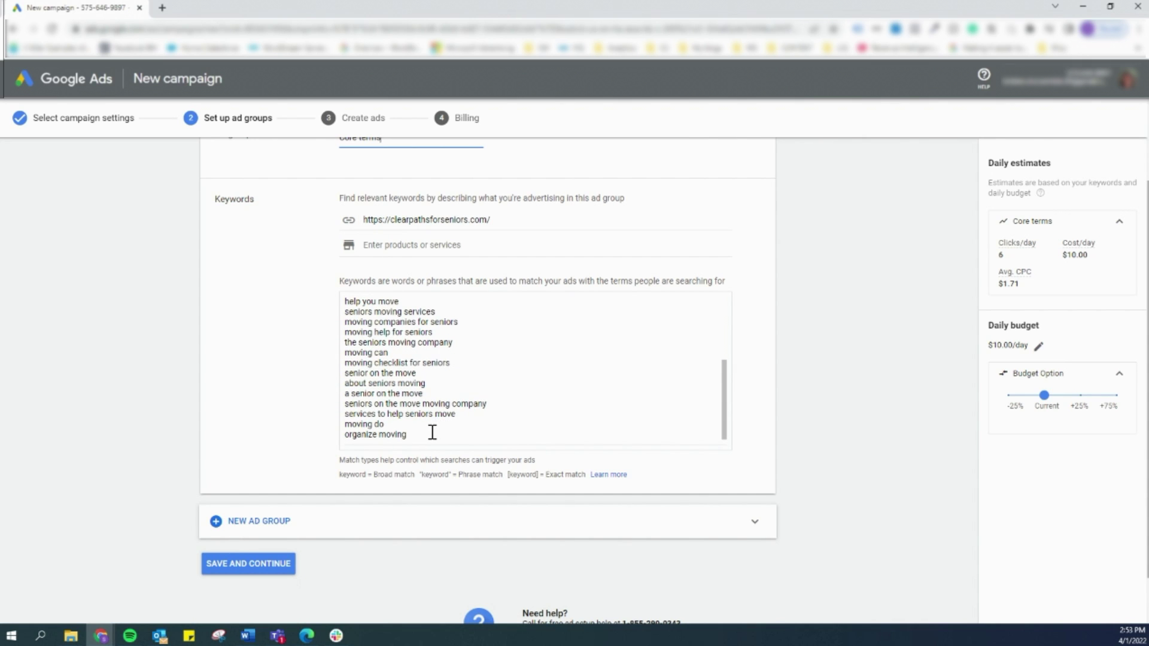
drag(419, 433, 339, 381)
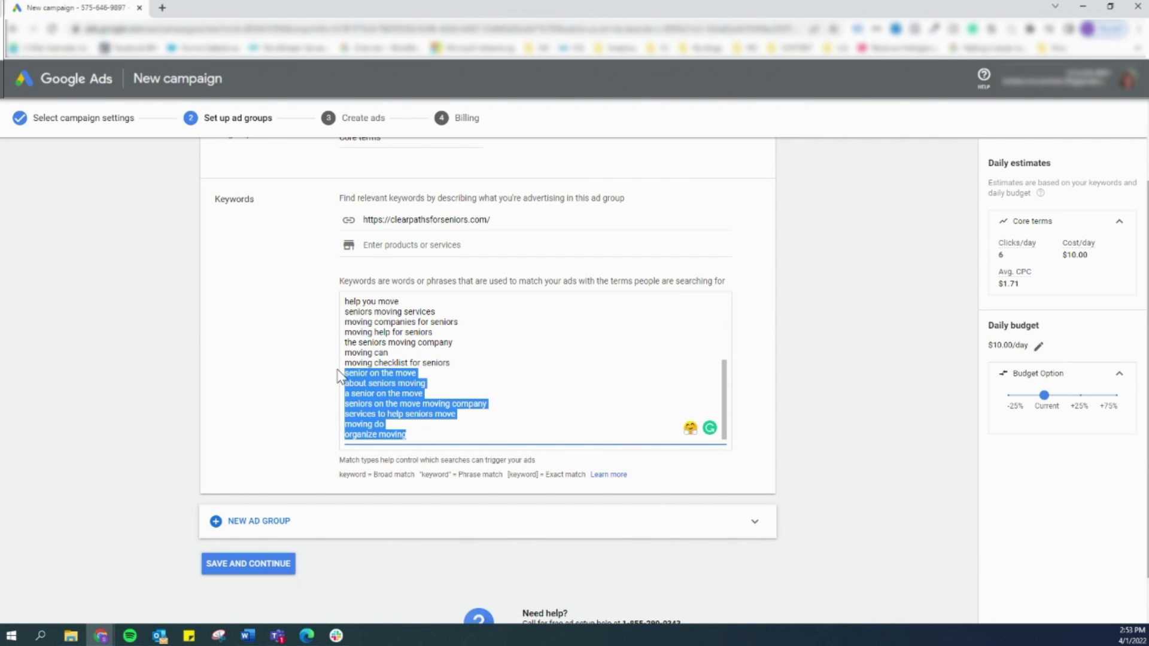
drag(406, 435, 349, 413)
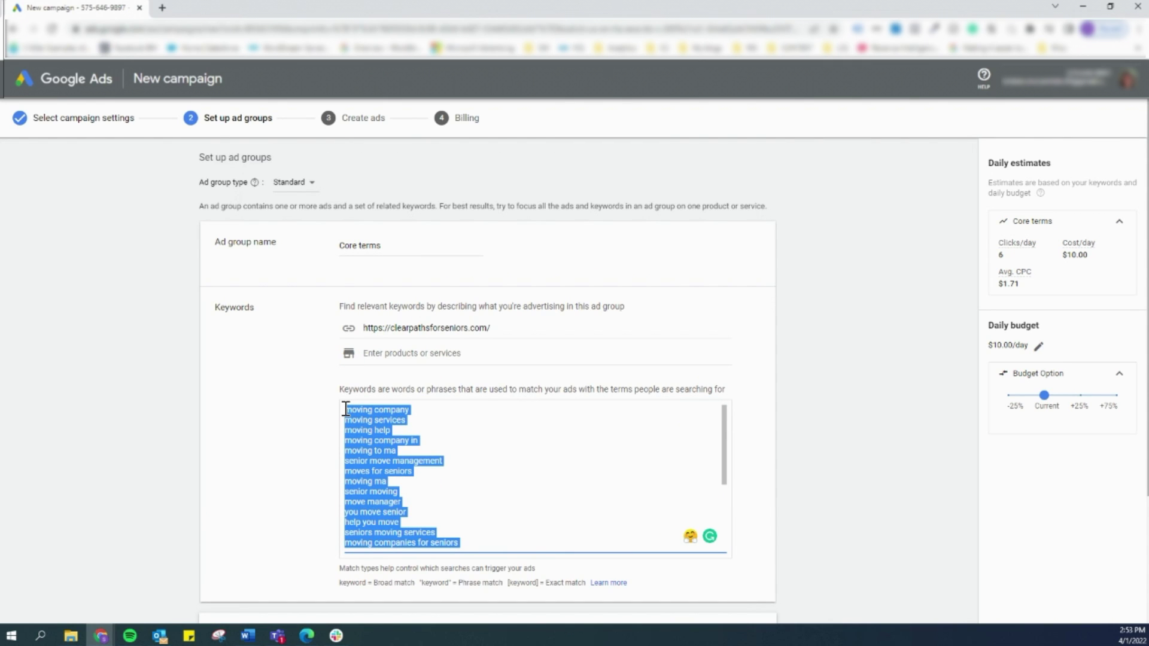
Delete the suggested keywords and sketch broad, "phrase" and [exact] match-type examples.
key(BackSpace)
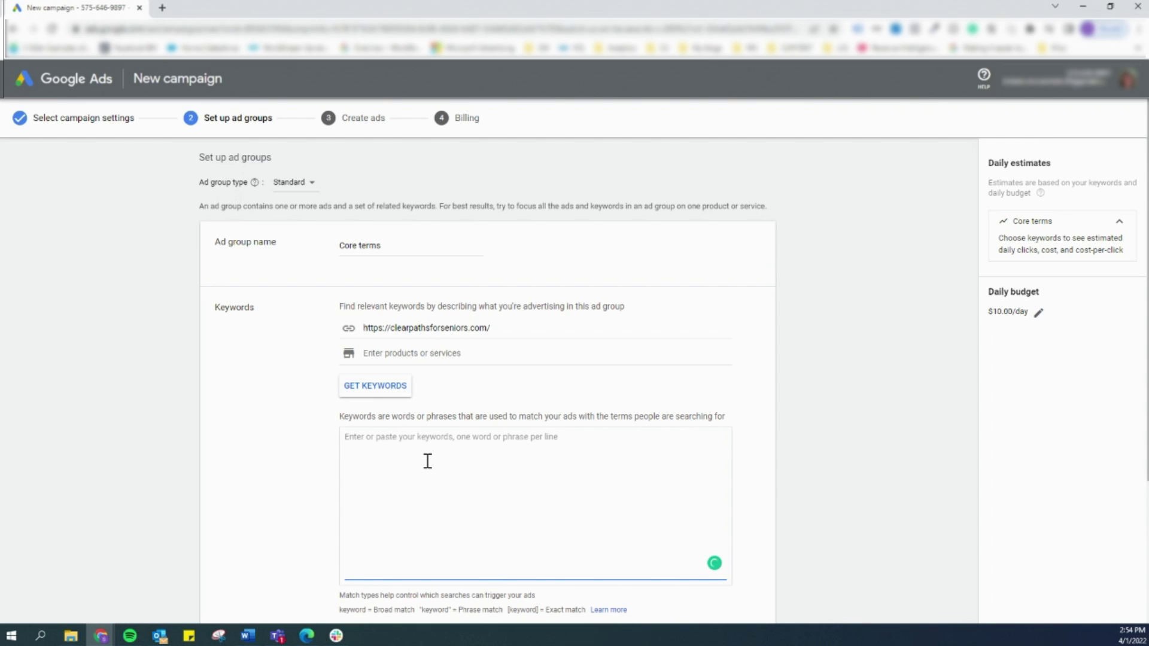
text(b)
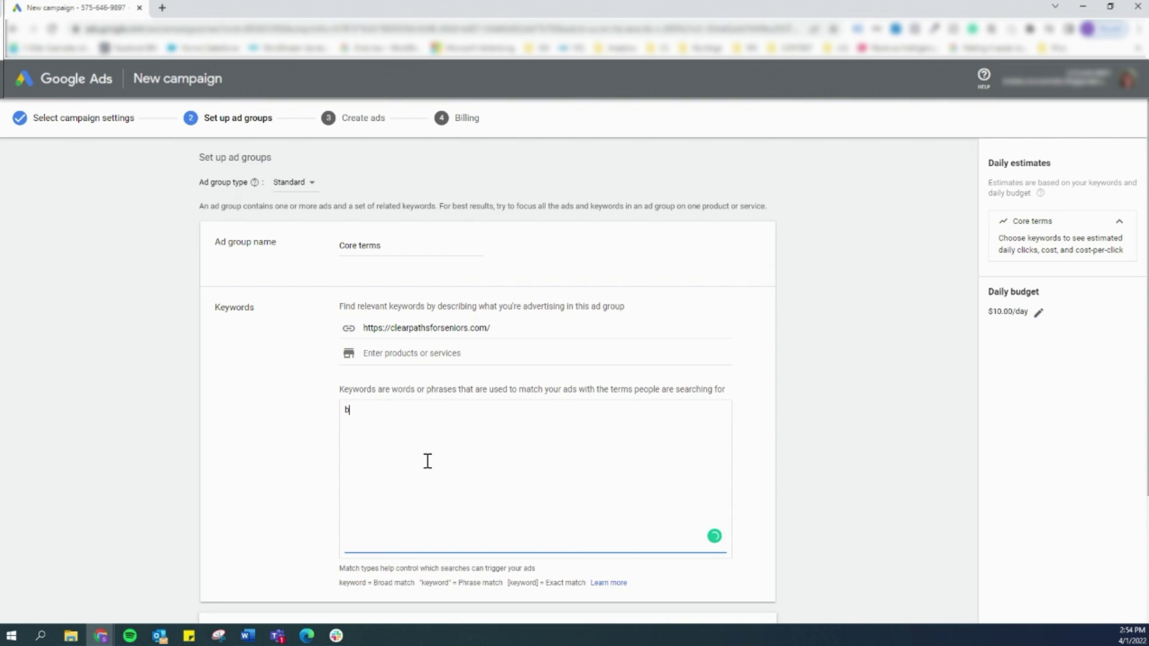
text(road)
key(Return)
text("phrase)
key(Return)
text(")
key(Return)
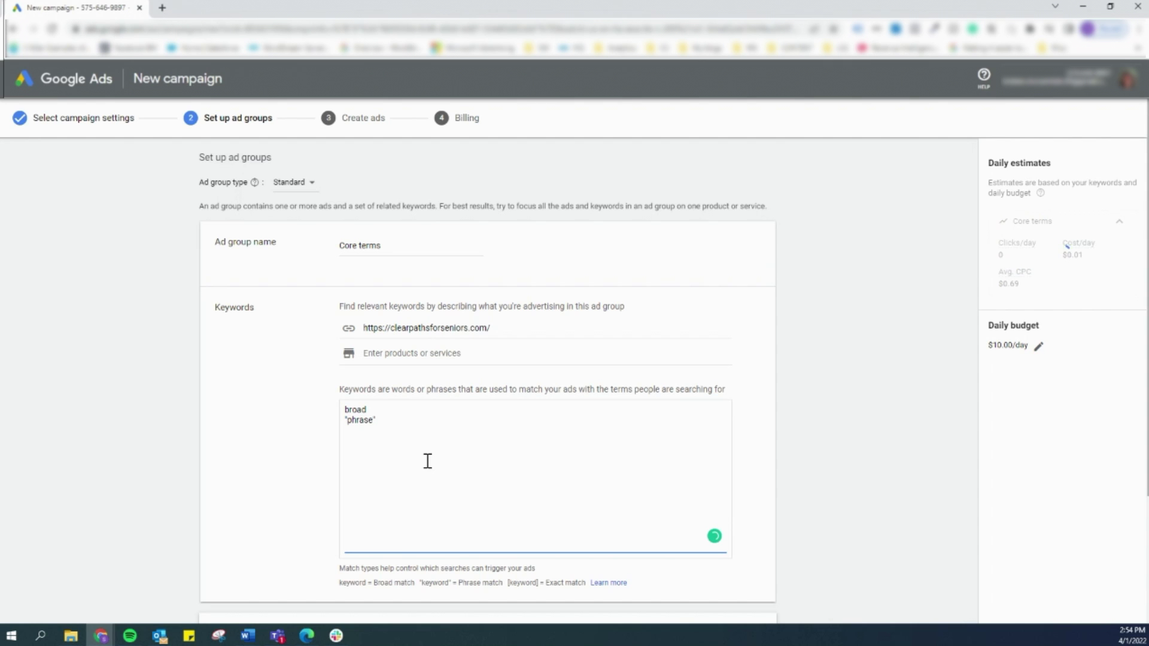
text([exact)
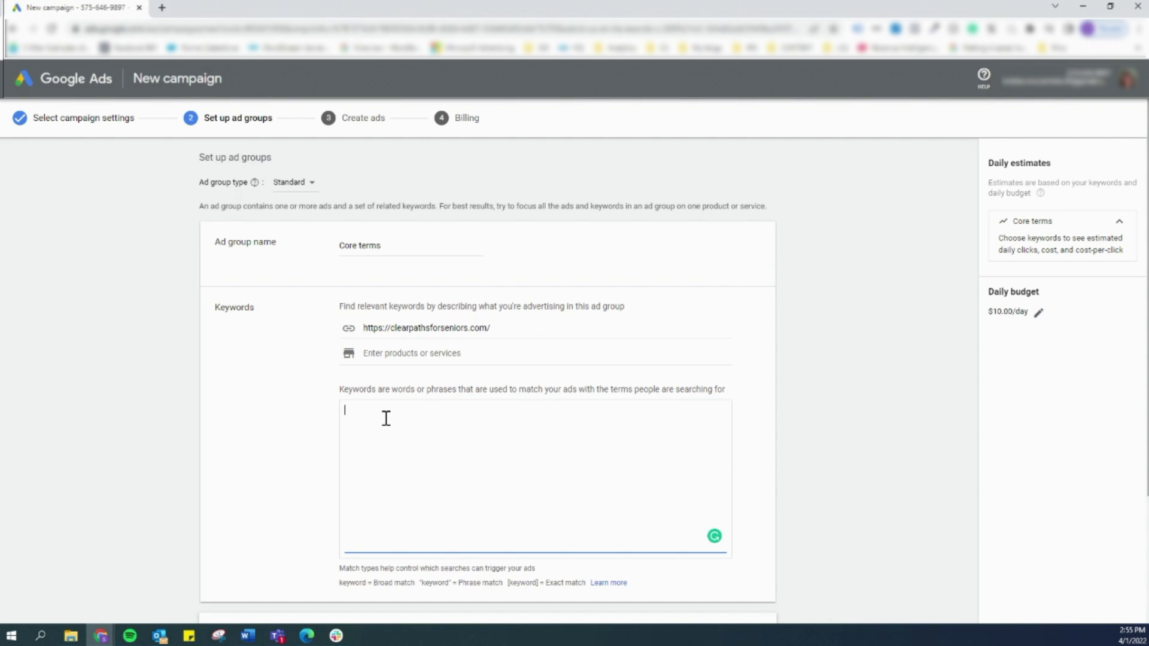
Enter "downsizing for seniors", "senior moving assistance" and "decluttering for seniors", one per line.
text(")
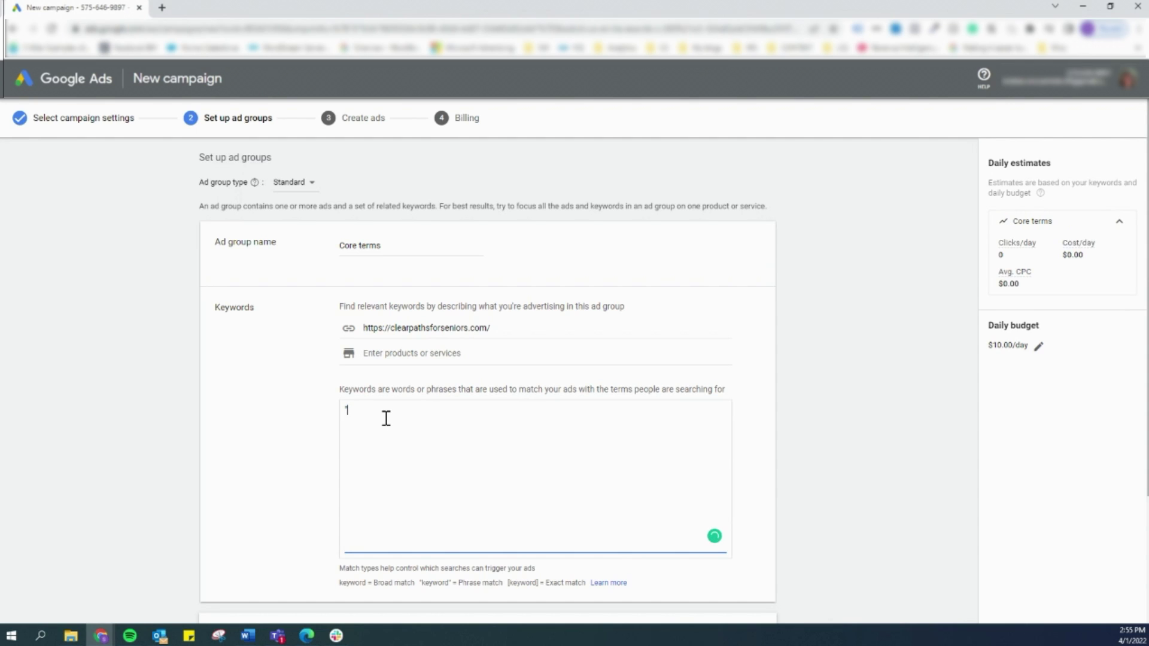
text(down)
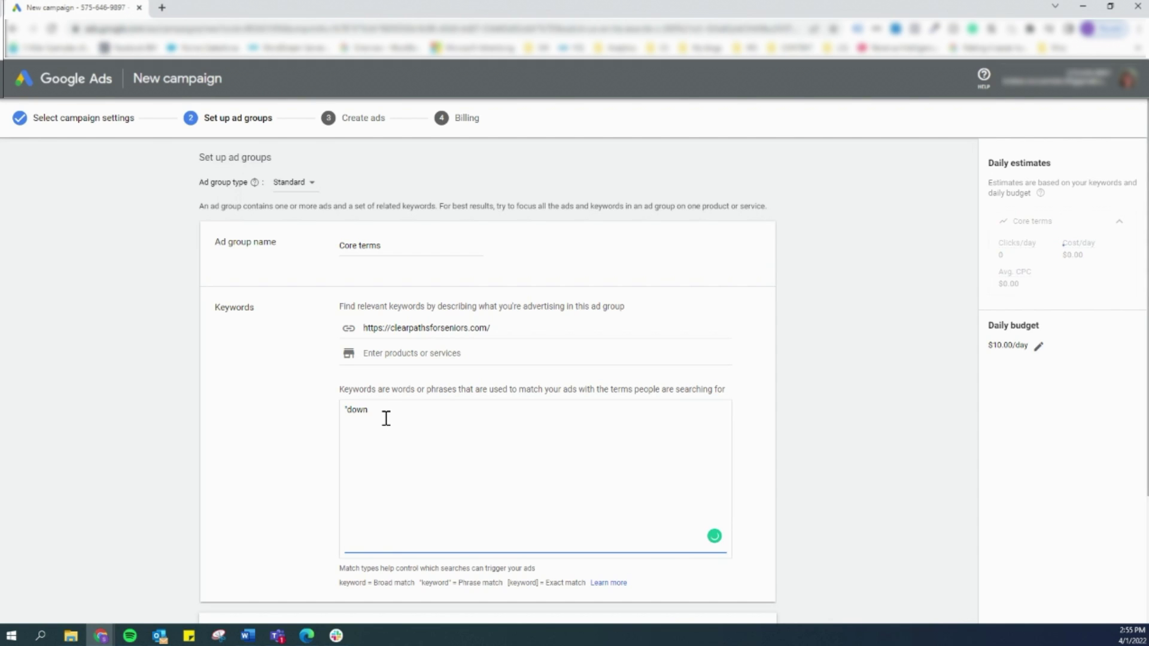
text(sizing for seniors")
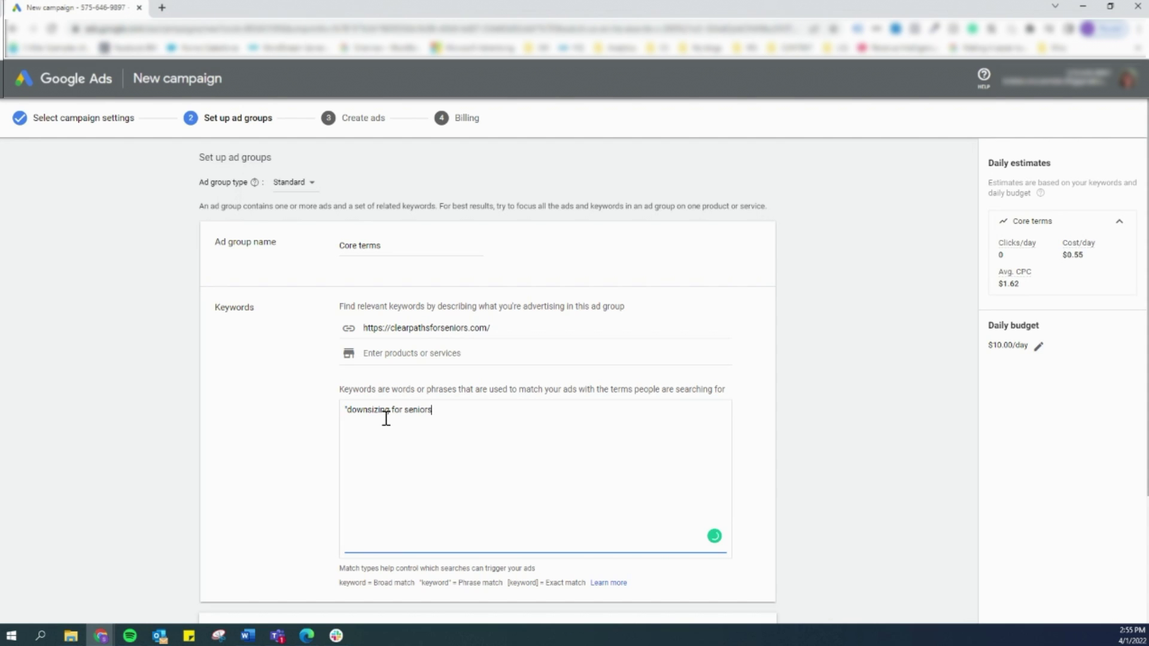
key(Return)
text("senior moving assistance")
key(Return)
text("decluttering for seniors")
scroll(386, 418, down, 2)
scroll(386, 418, down, 1)
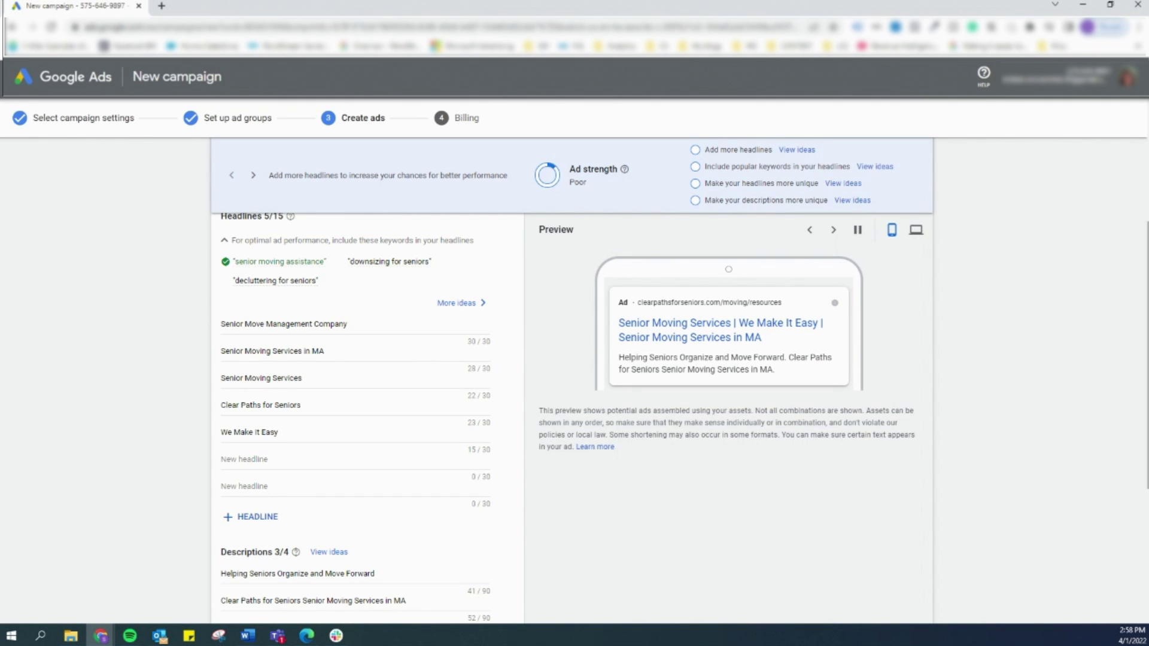
Edit the 'Senior Moving Services in MA' headline and browse more distinct headline suggestions.
click(306, 351)
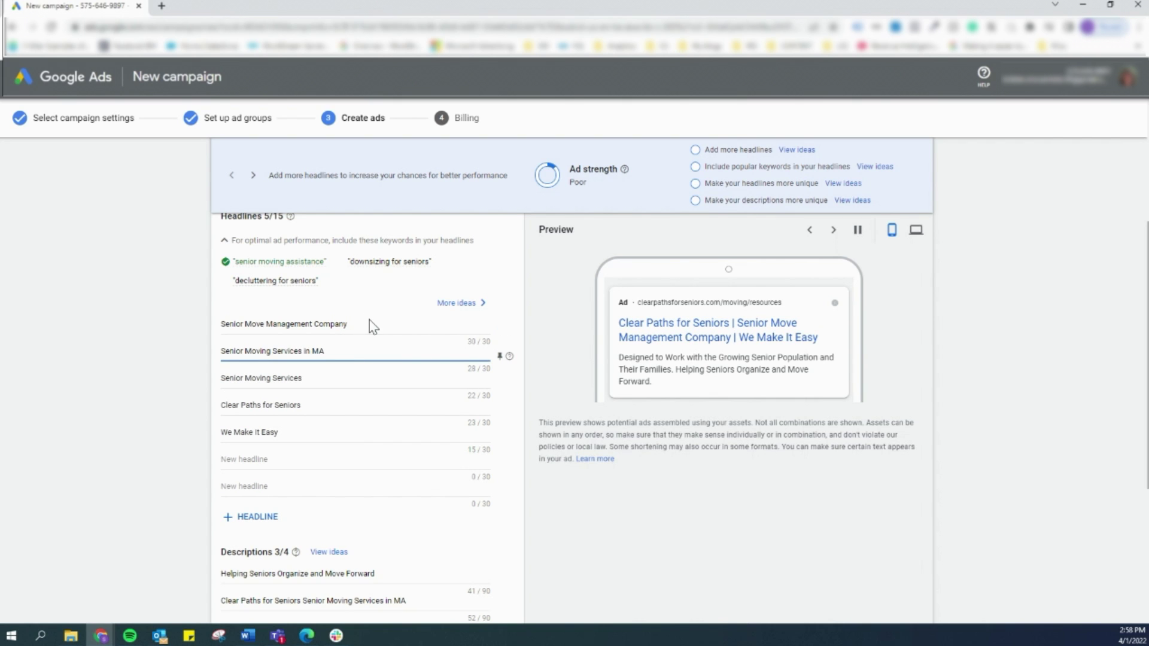
click(811, 151)
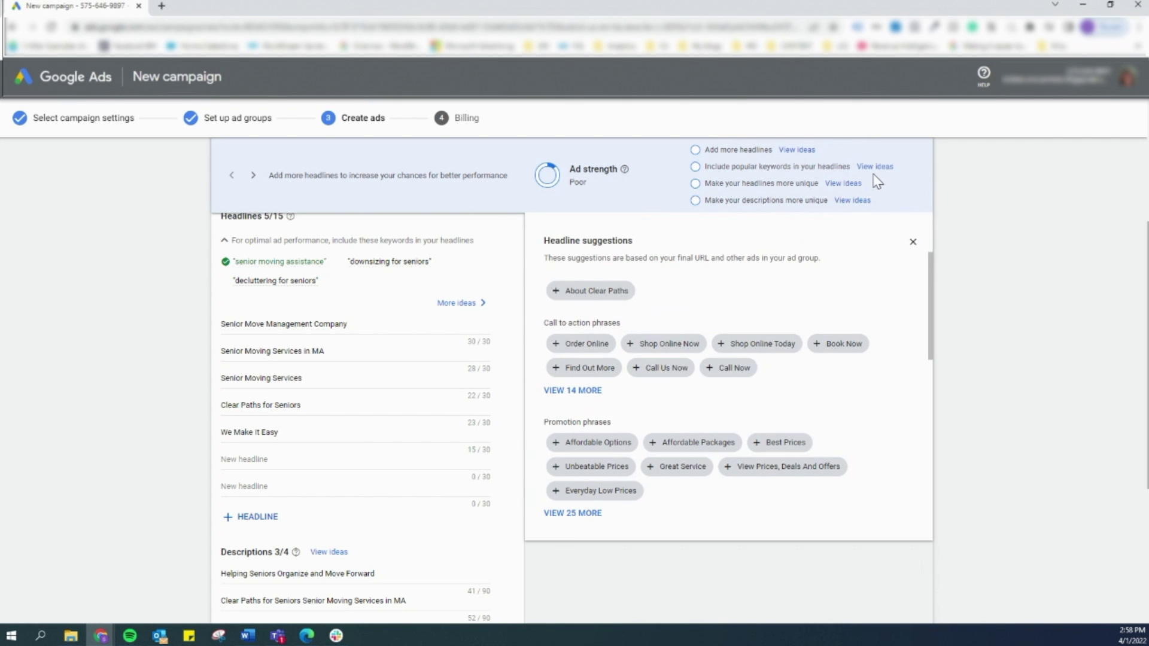
click(850, 188)
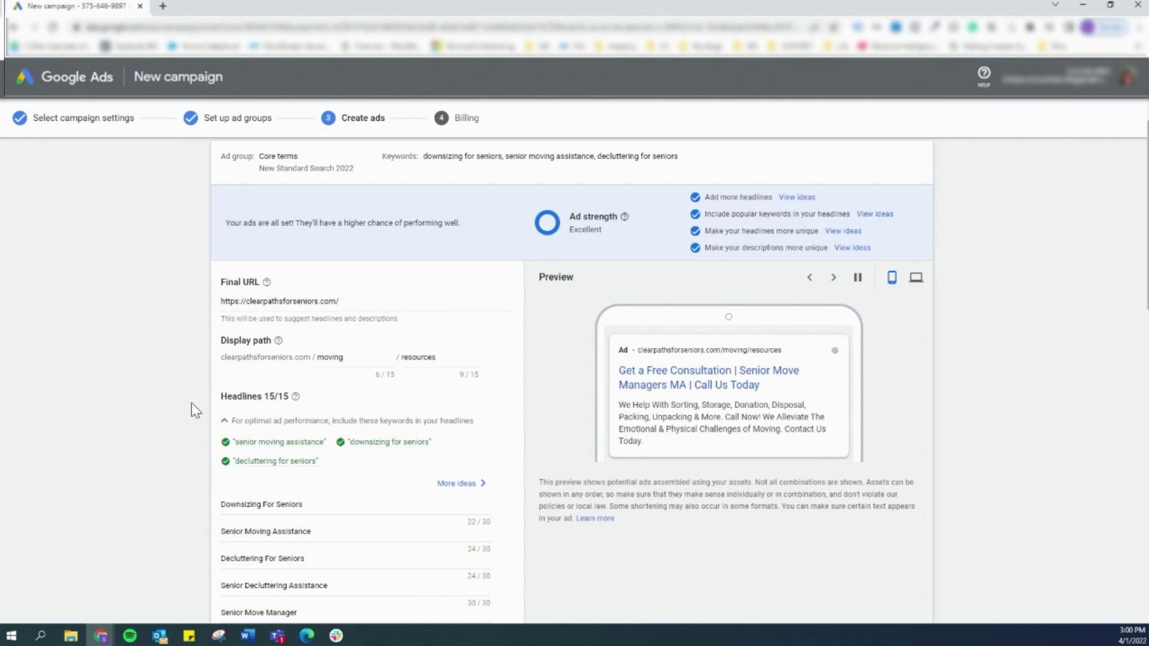
Pause the ad preview, step through its combinations, then close the ad editor with DONE.
scroll(832, 239, down, 1)
click(833, 230)
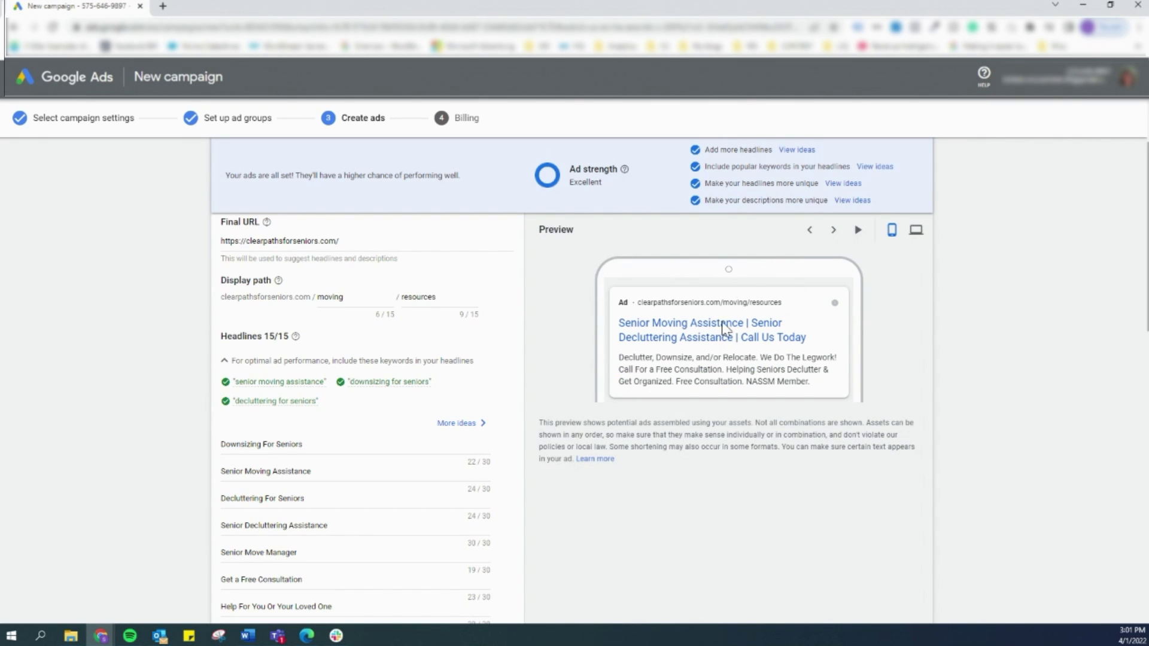
click(833, 230)
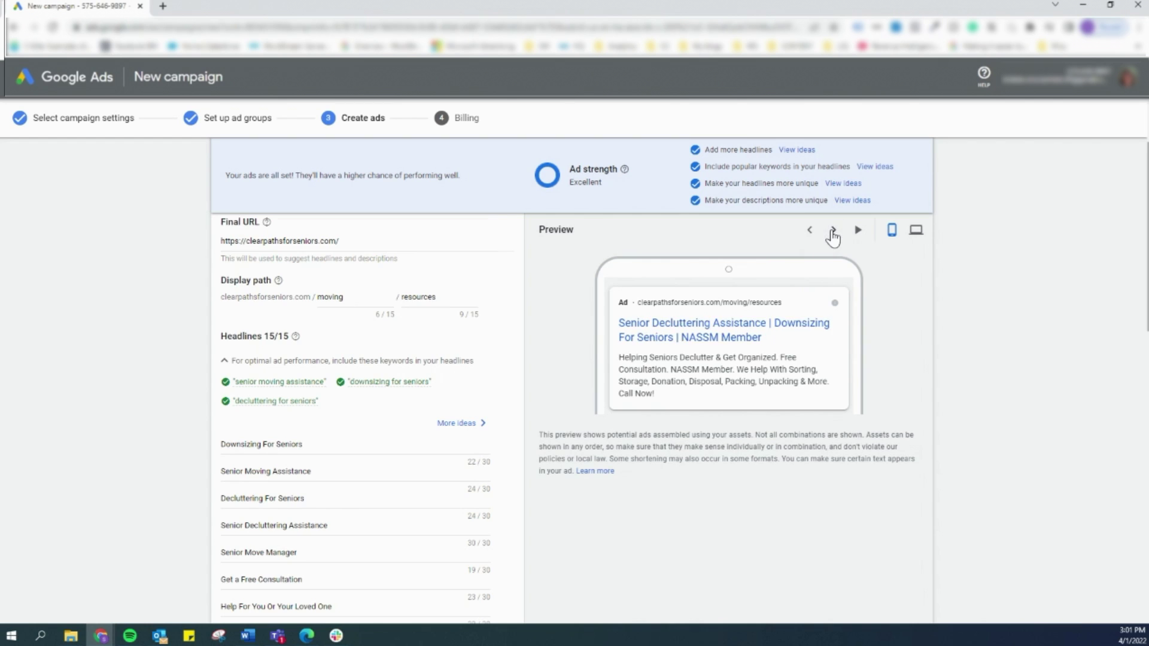
click(833, 230)
scroll(535, 379, down, 10)
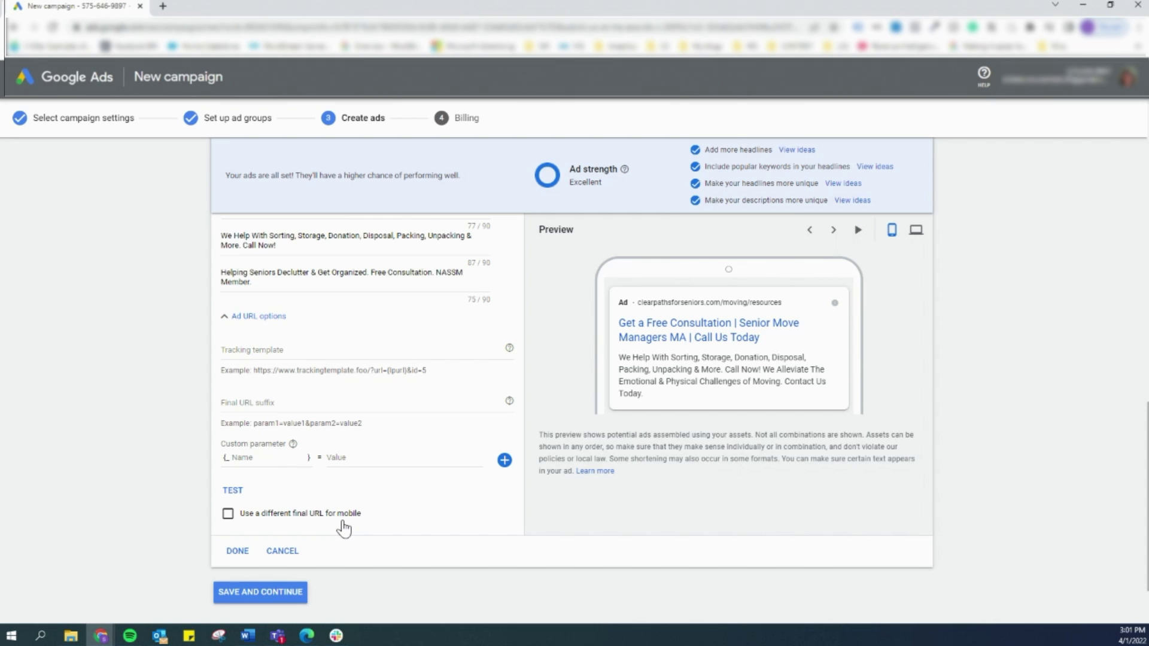
click(237, 552)
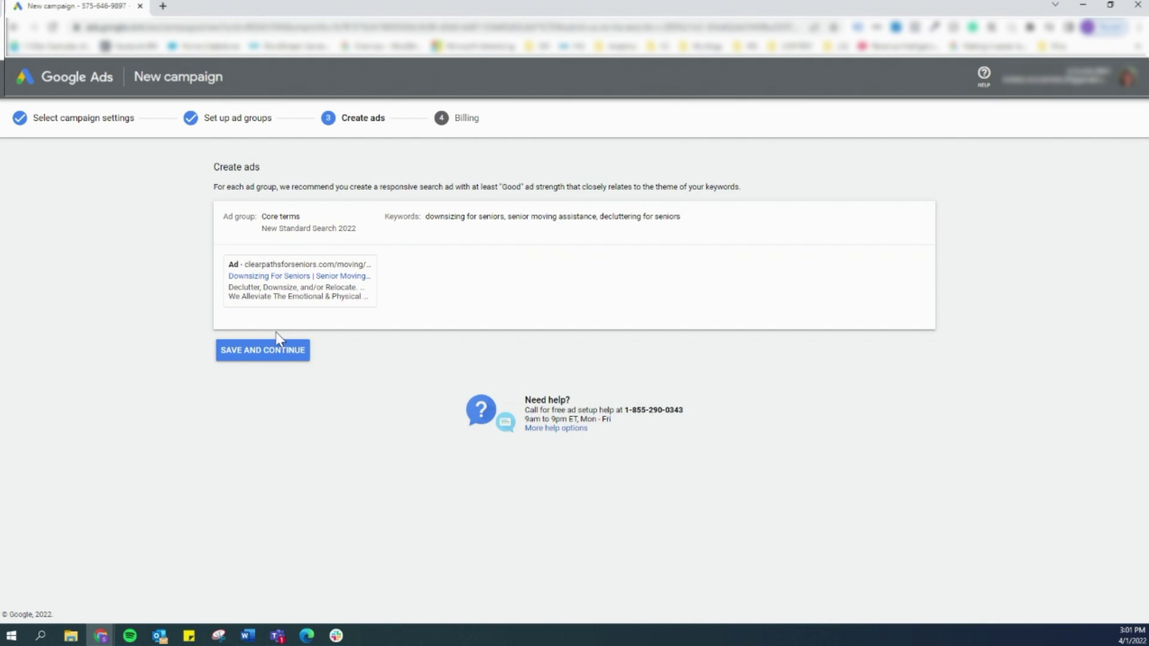